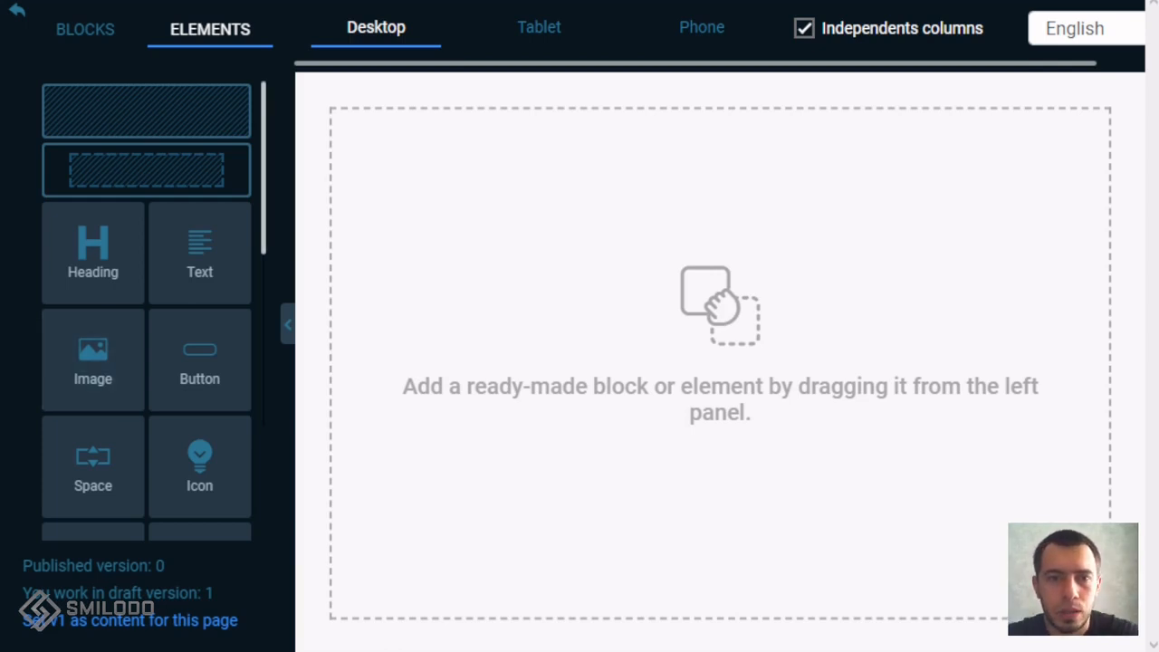
# Add an empty section to the blank page and review its container size options
pyautogui.moveTo(142, 111); pyautogui.dragTo(592, 226)
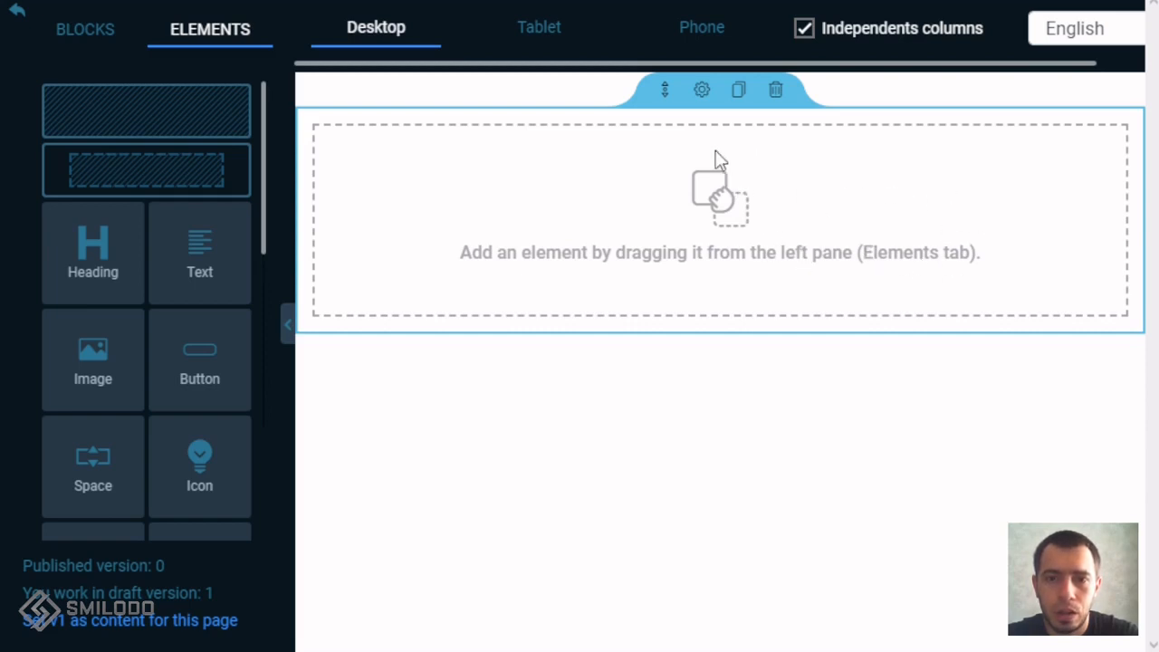
pyautogui.click(702, 91)
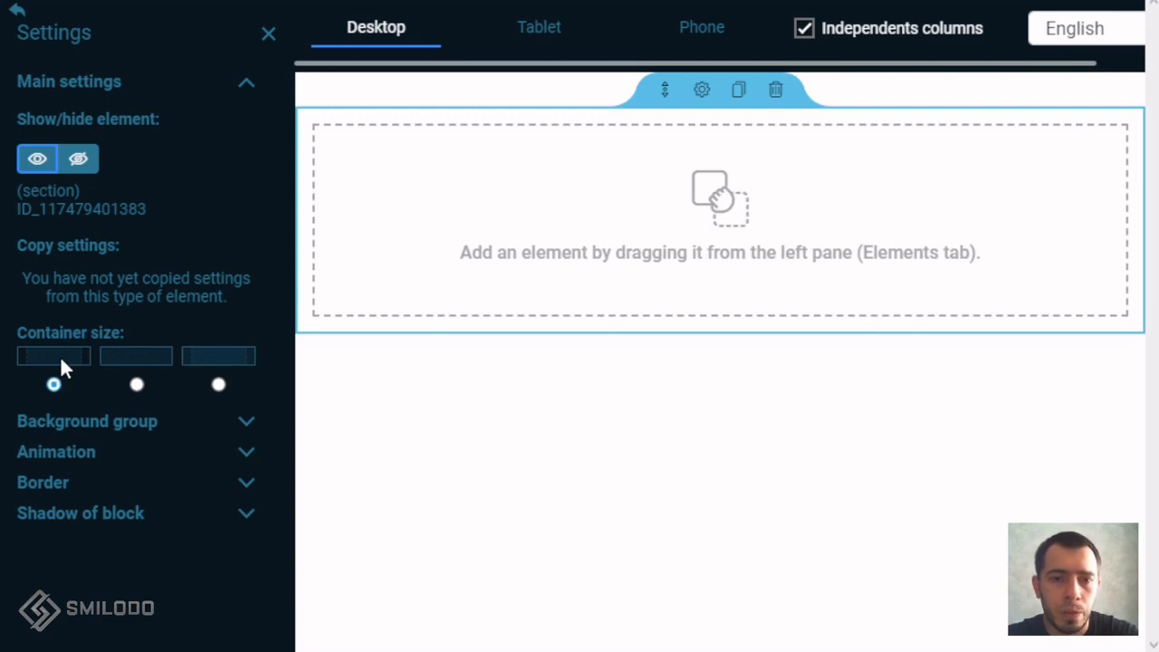
pyautogui.click(139, 357)
pyautogui.click(217, 356)
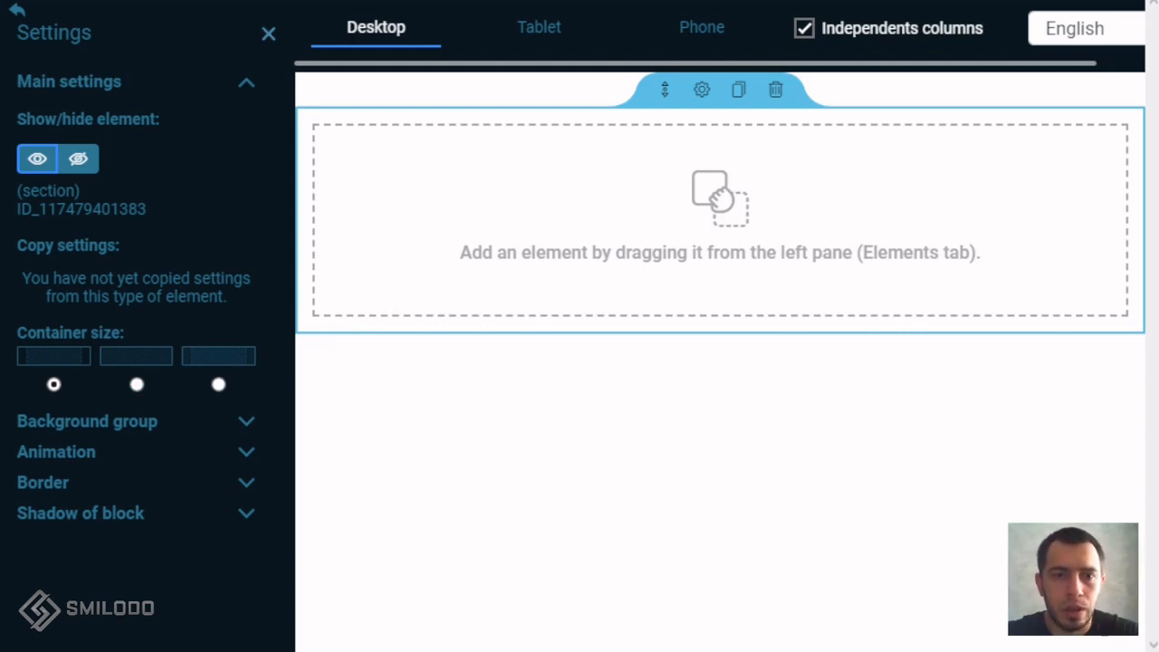
pyautogui.click(268, 33)
# Add a heading inside the section and set the section's background to green #01B16Eff
pyautogui.moveTo(99, 259); pyautogui.dragTo(607, 240)
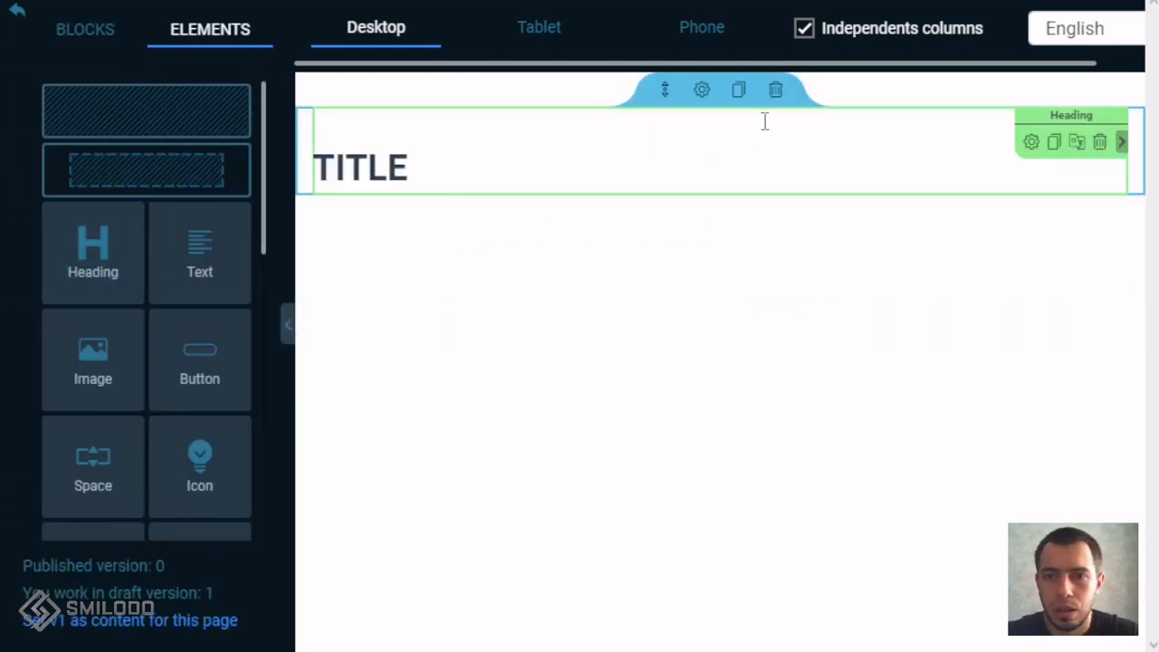
pyautogui.click(701, 90)
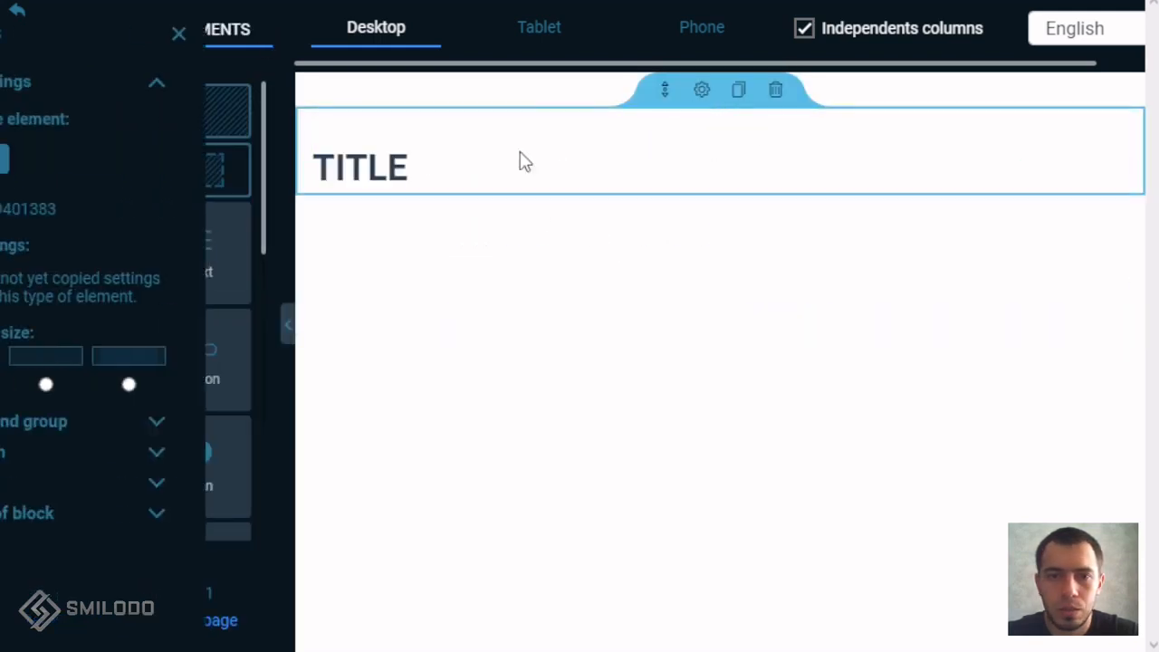
pyautogui.click(109, 429)
pyautogui.scroll(-1, 108, 406)
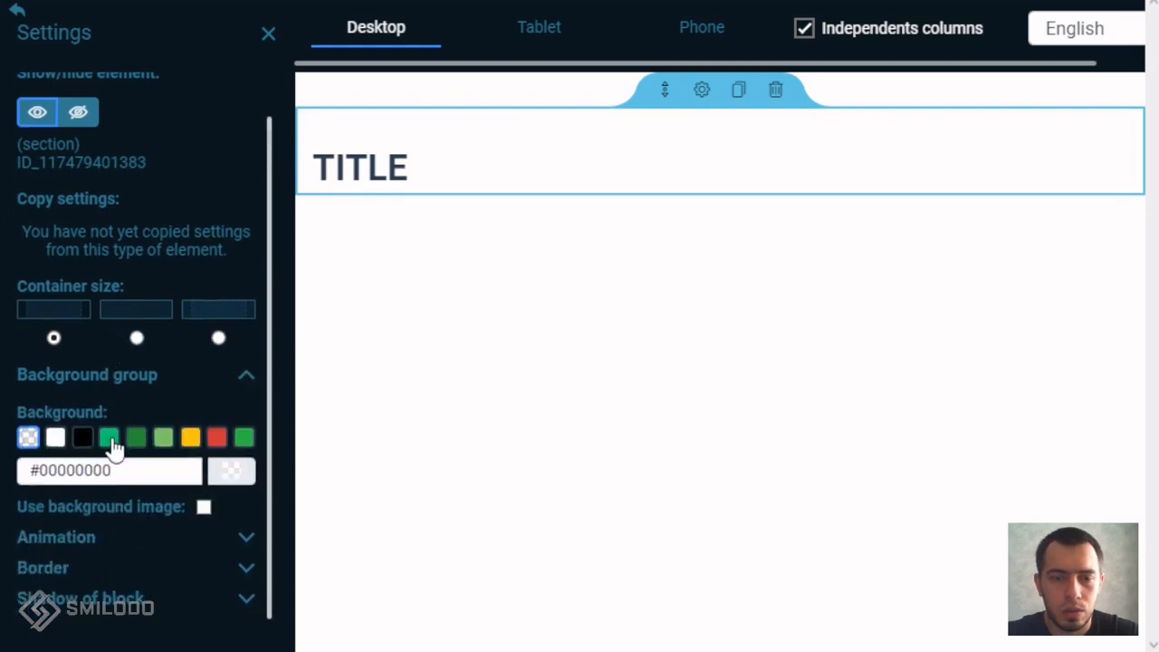
pyautogui.click(110, 439)
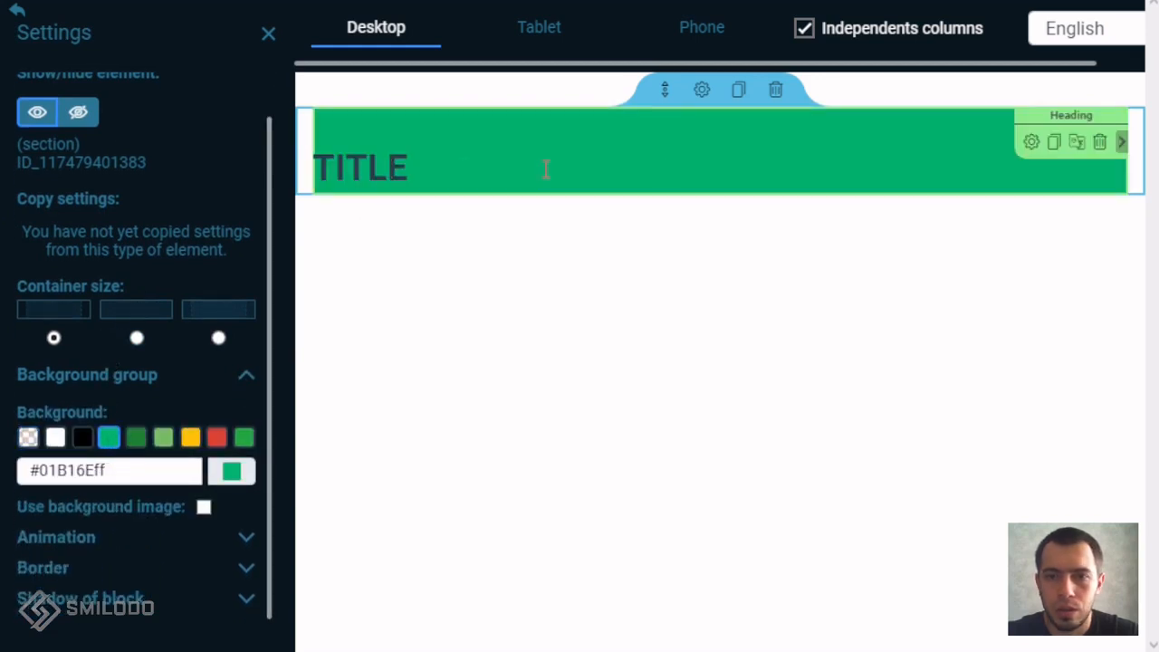
# Set the heading's background to the semi-transparent dark colour #2F2C2560
pyautogui.click(1033, 146)
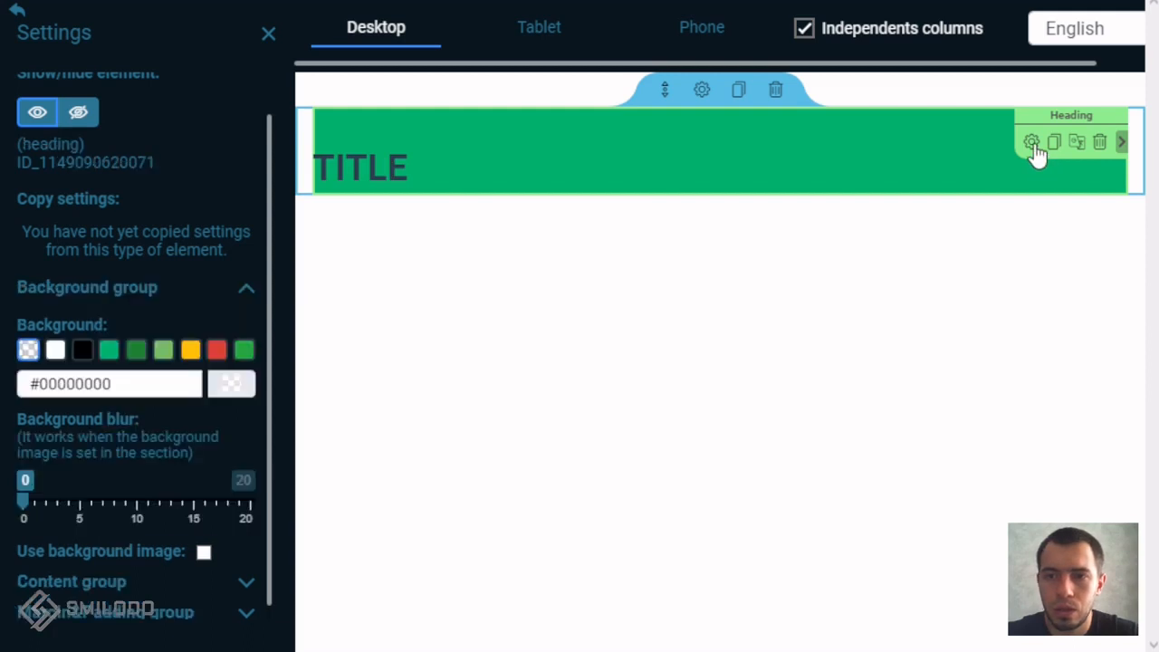
pyautogui.click(189, 352)
pyautogui.click(233, 385)
pyautogui.moveTo(248, 442); pyautogui.dragTo(252, 509)
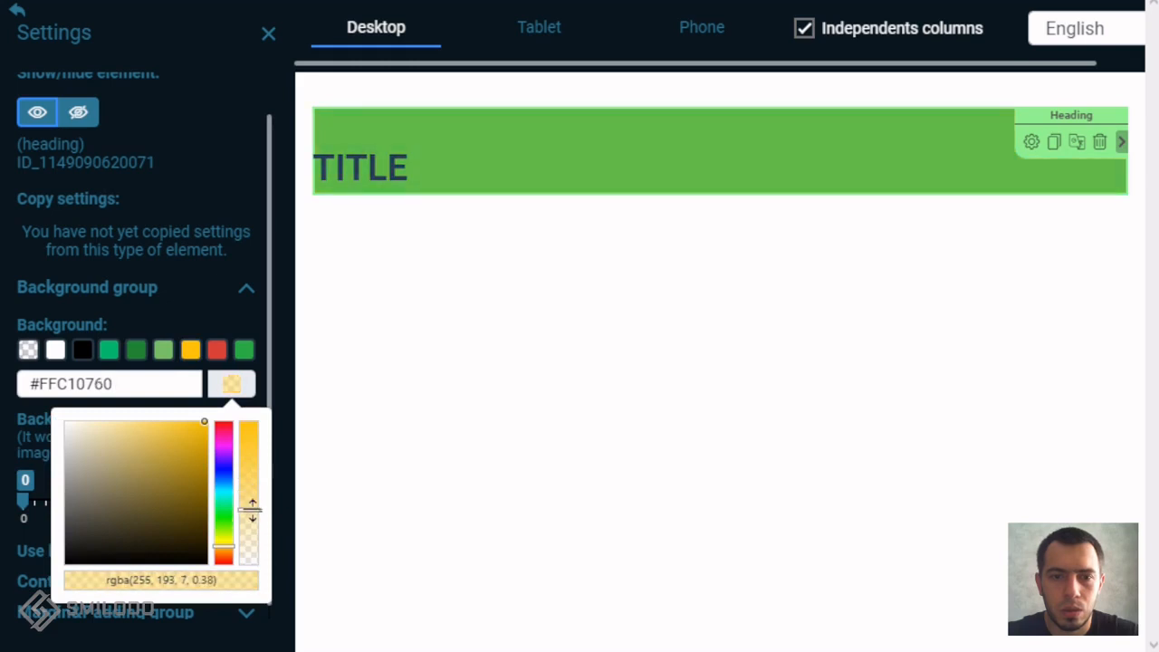
pyautogui.moveTo(92, 516); pyautogui.dragTo(94, 537)
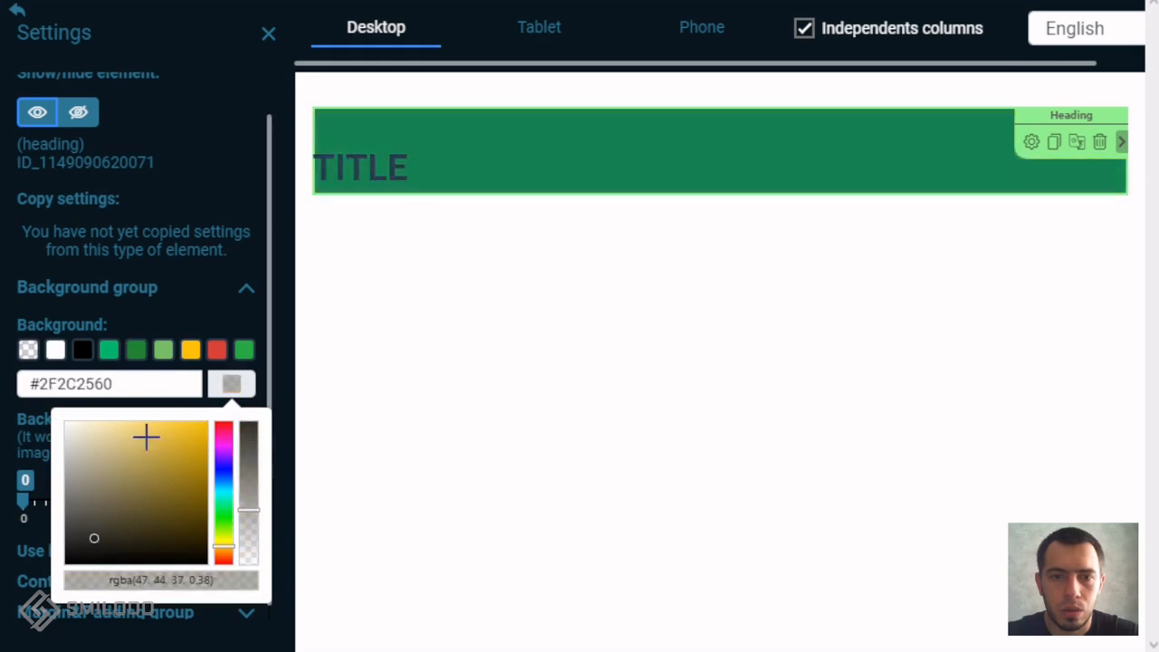
pyautogui.click(190, 374)
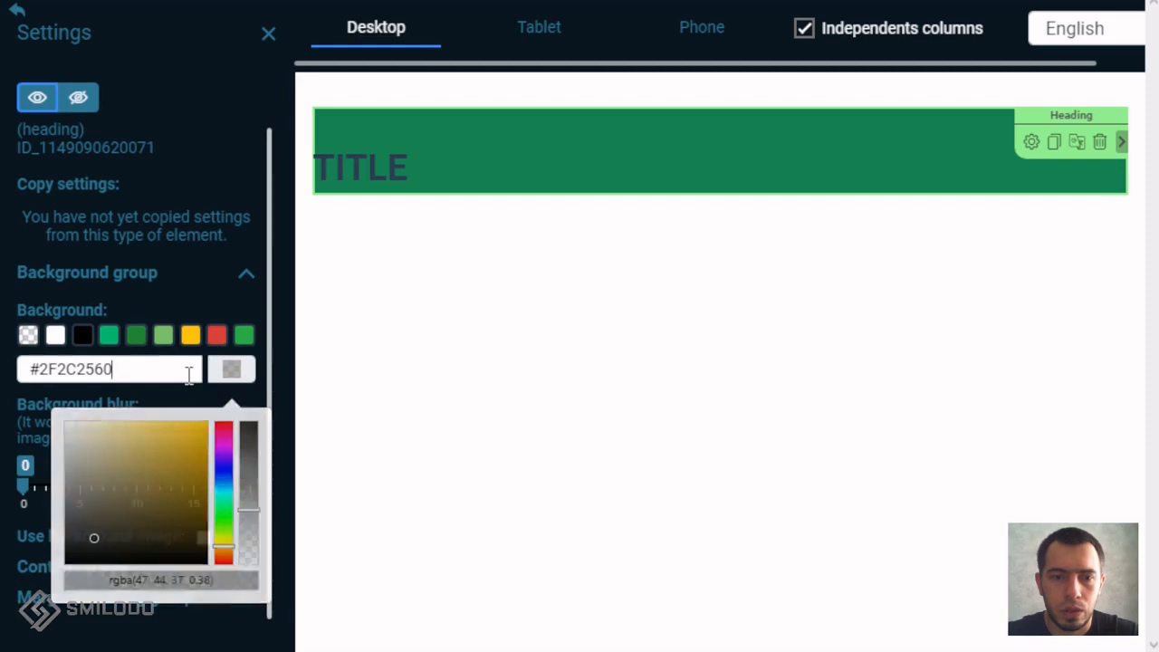
# Set the heading's margin to 10 on all four sides
pyautogui.scroll(-5, 124, 543)
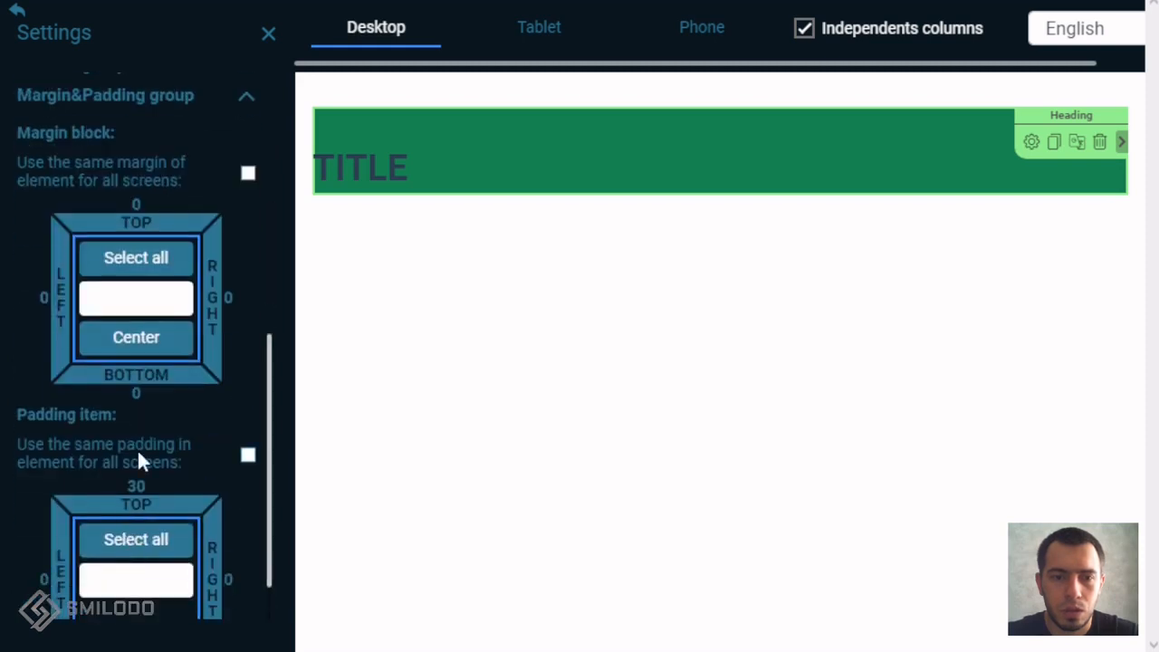
pyautogui.click(147, 258)
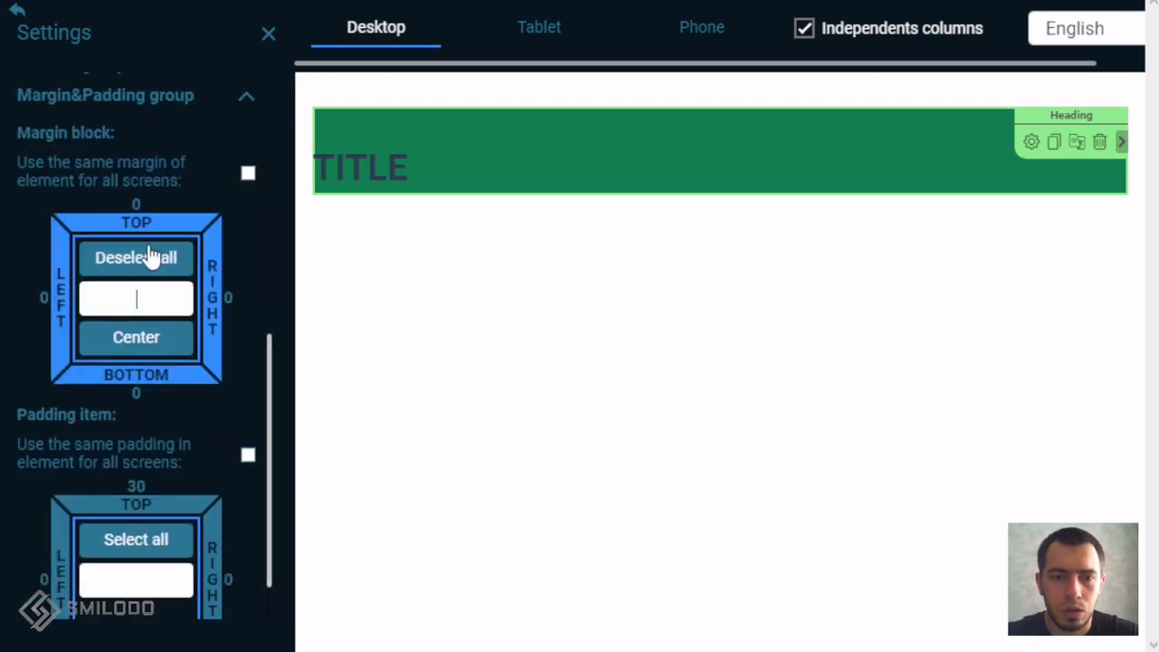
pyautogui.click(152, 297)
pyautogui.write('10')
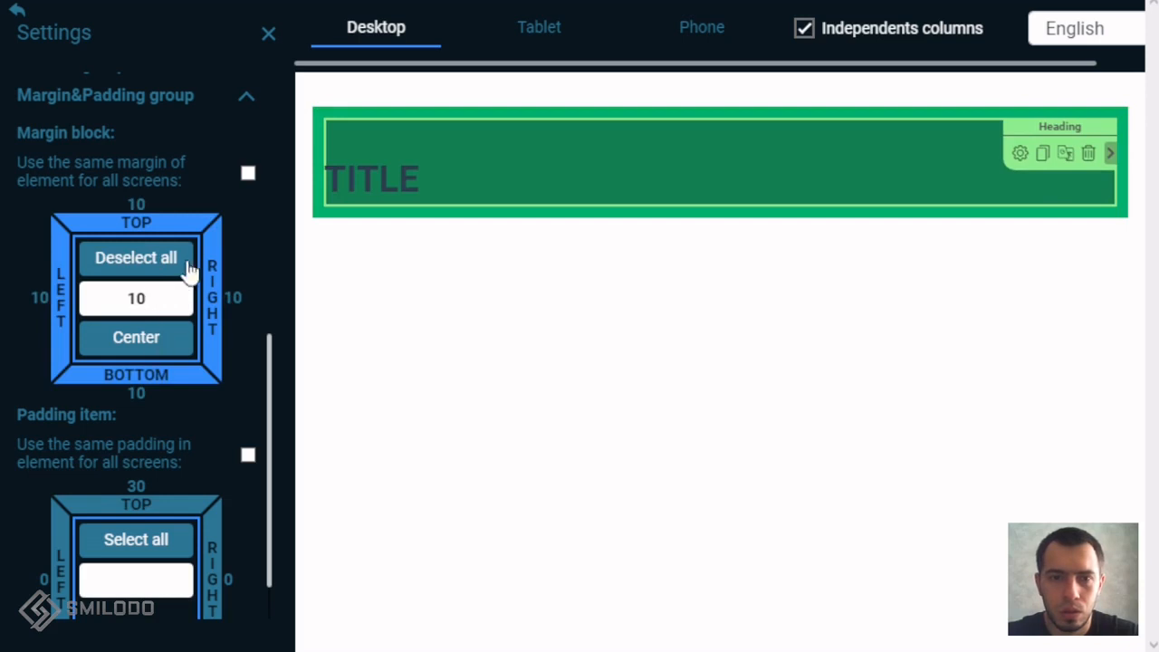
pyautogui.click(270, 34)
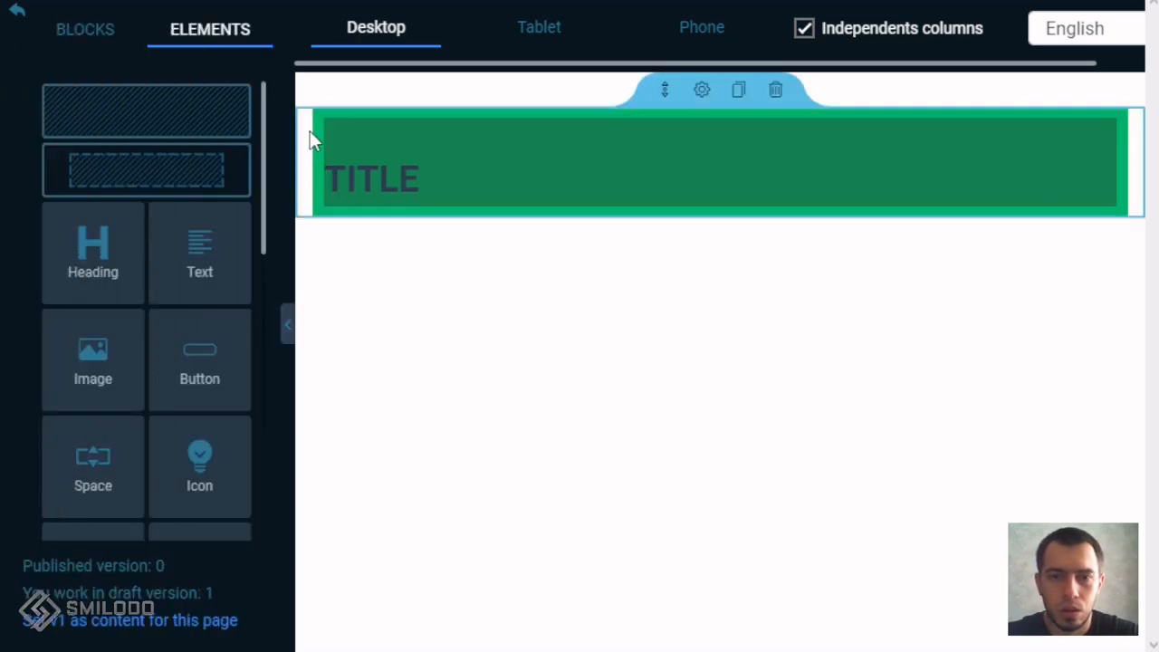
# Check the section's first container size option and examine its layout with the side panel collapsed
pyautogui.click(703, 90)
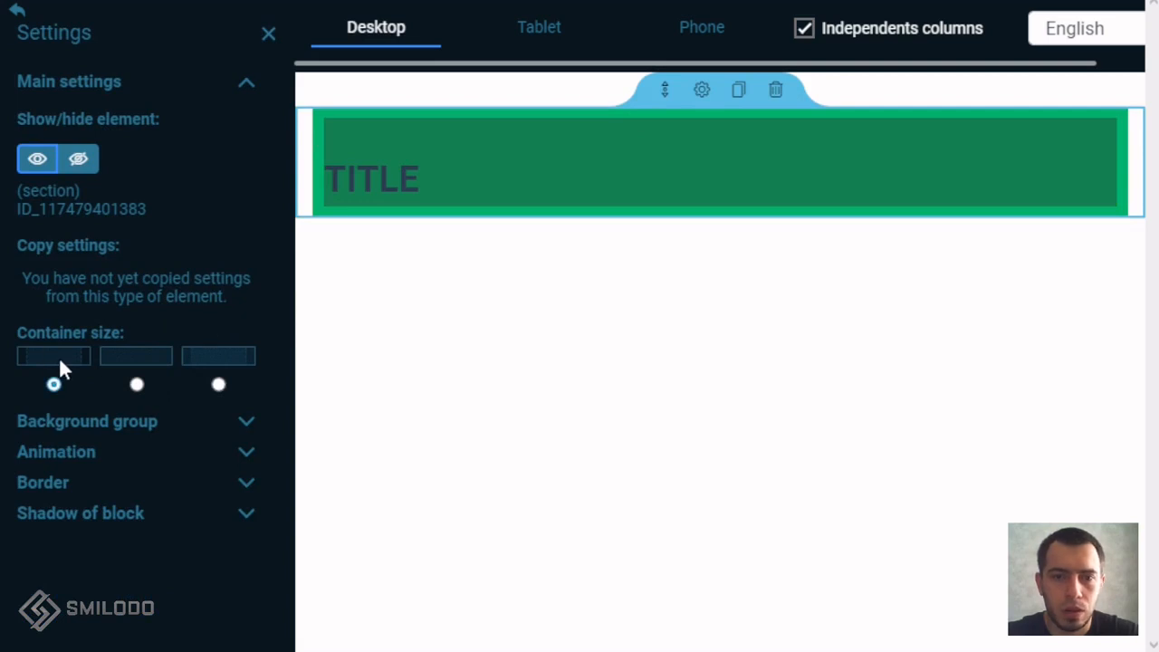
pyautogui.click(268, 34)
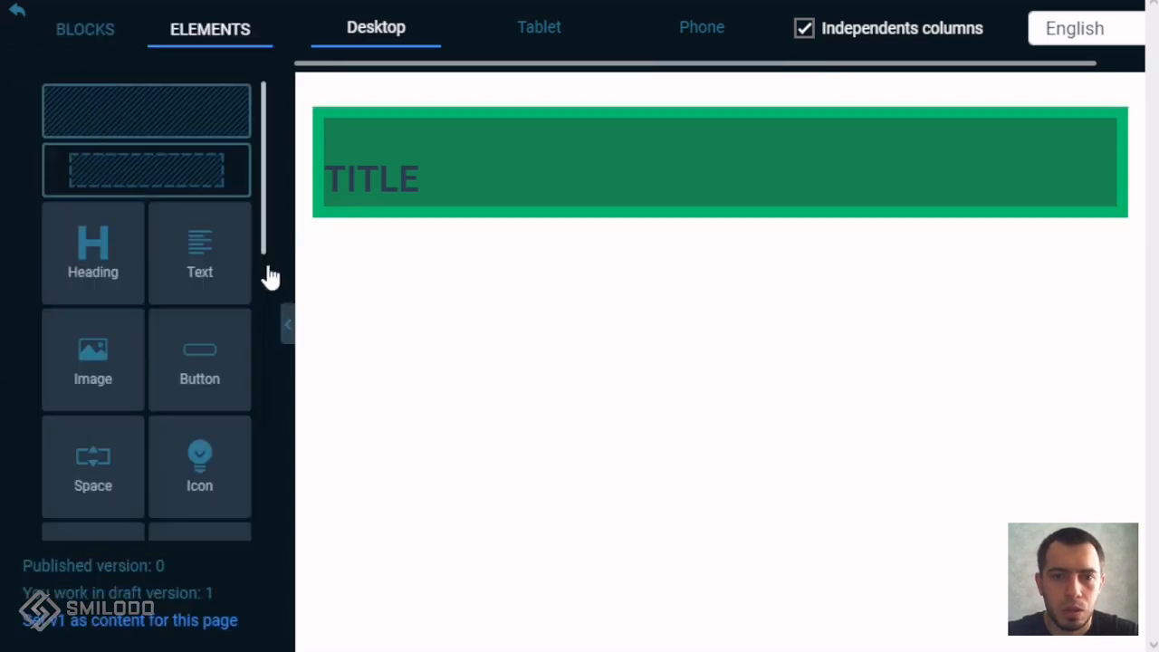
pyautogui.click(288, 342)
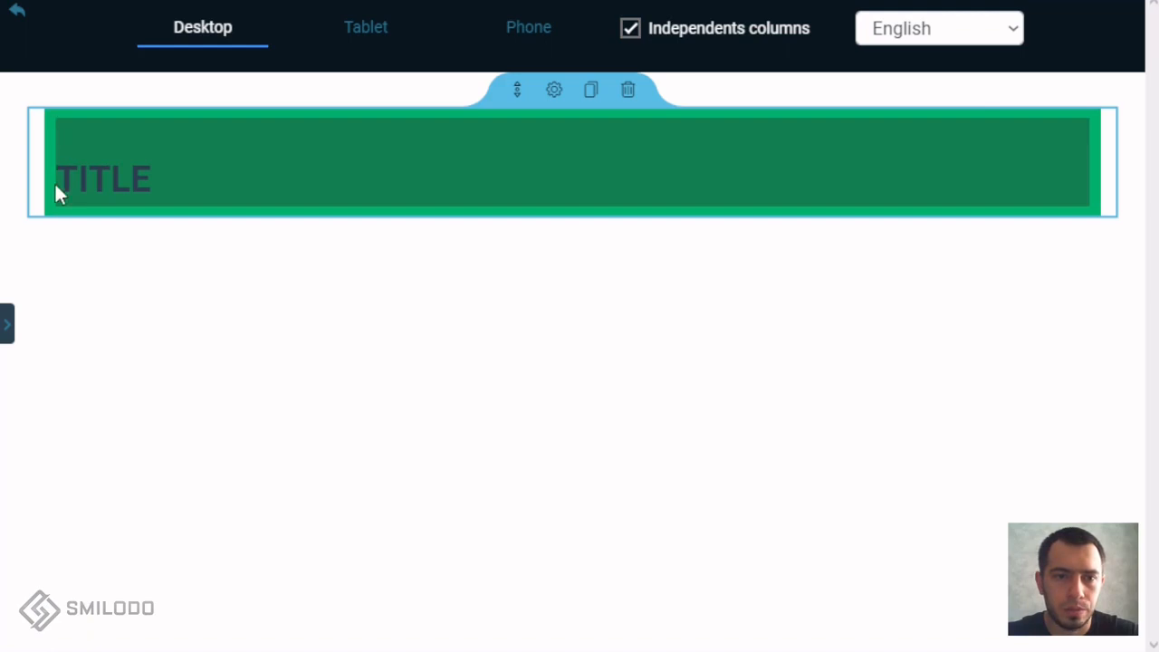
pyautogui.click(8, 326)
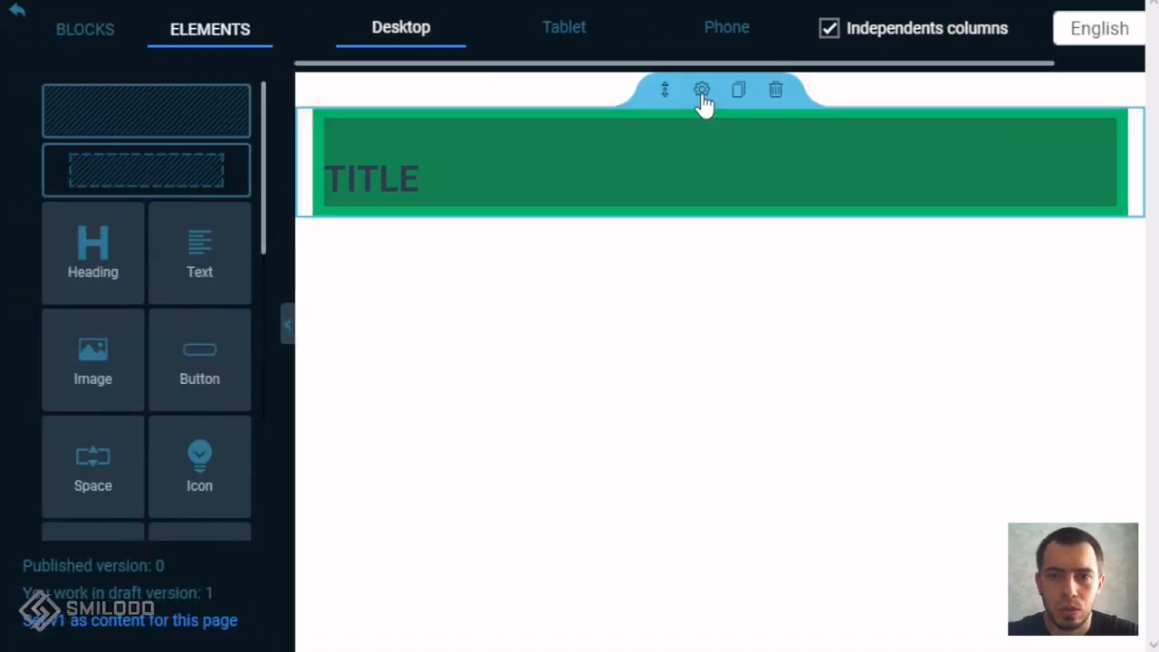
# Set the section's container size to the second, full-width option and preview it with the side panel collapsed
pyautogui.click(701, 90)
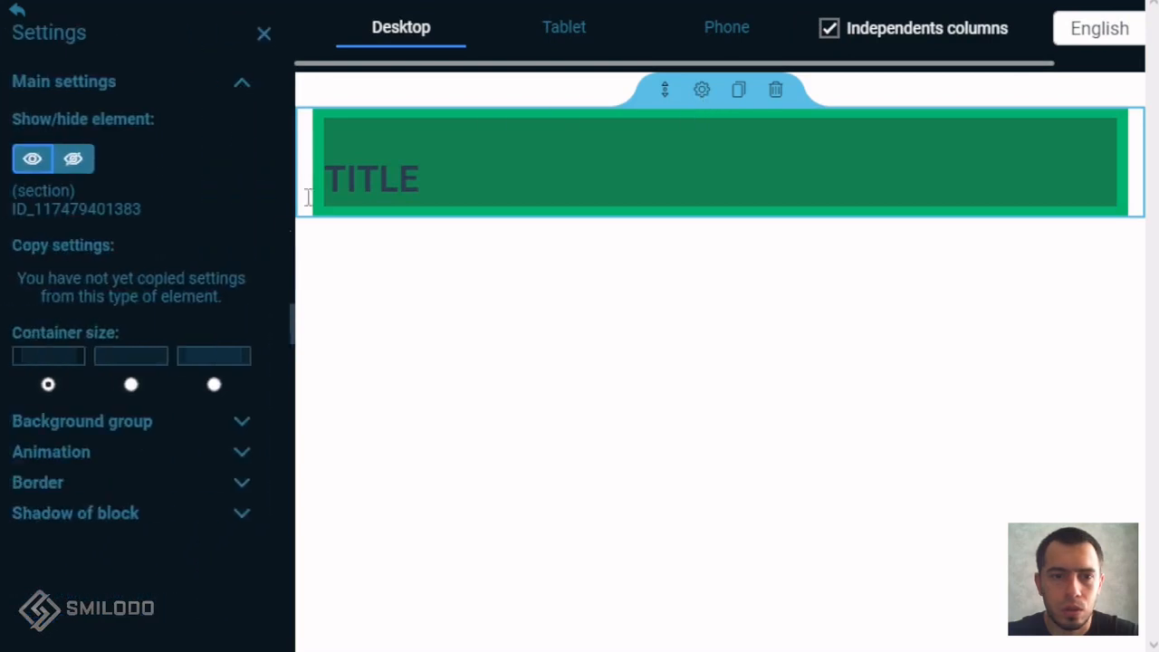
pyautogui.click(137, 385)
pyautogui.click(268, 34)
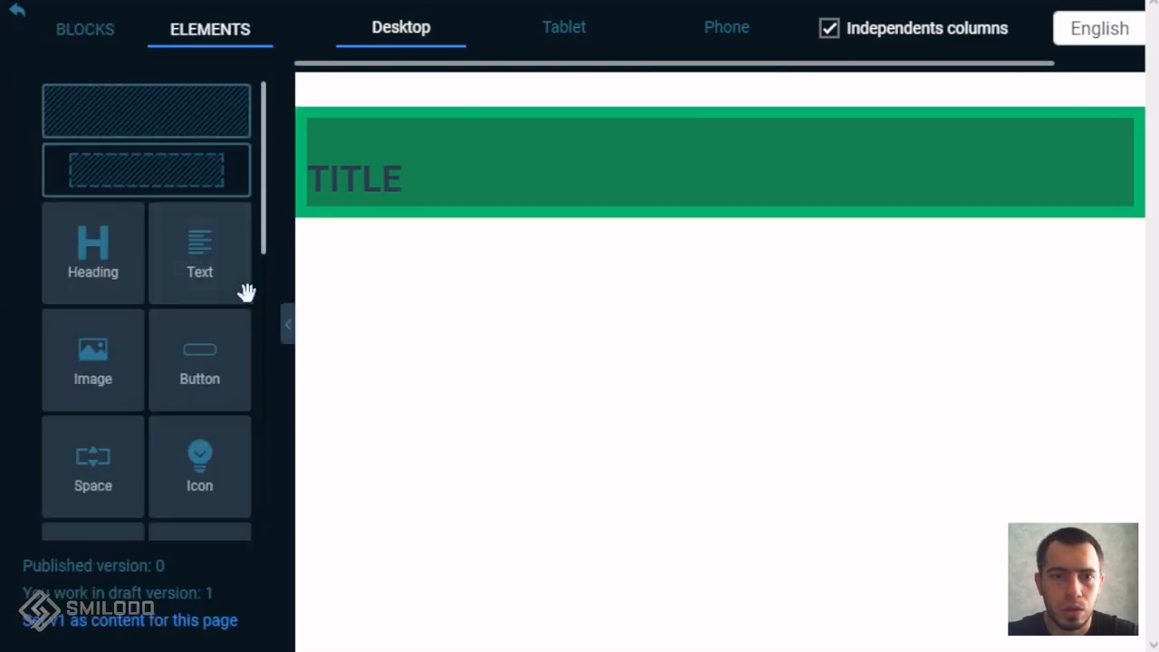
pyautogui.click(285, 327)
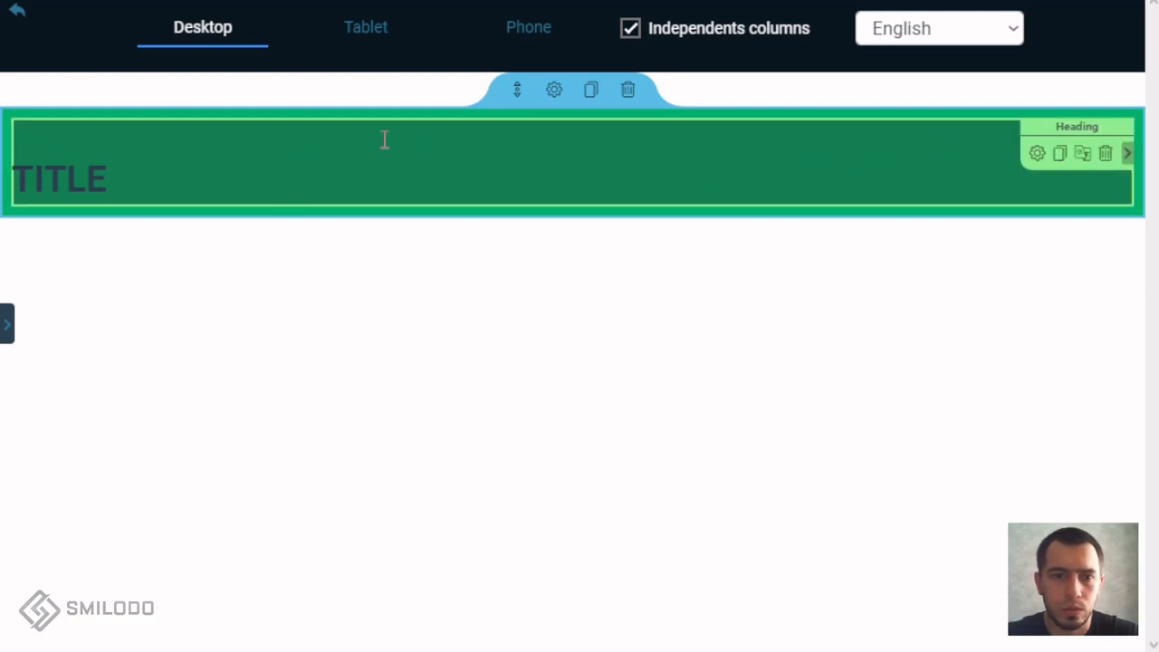
# Set the section's container size to the third option, with full-width background and inset content, and preview the layout
pyautogui.click(554, 91)
pyautogui.click(219, 386)
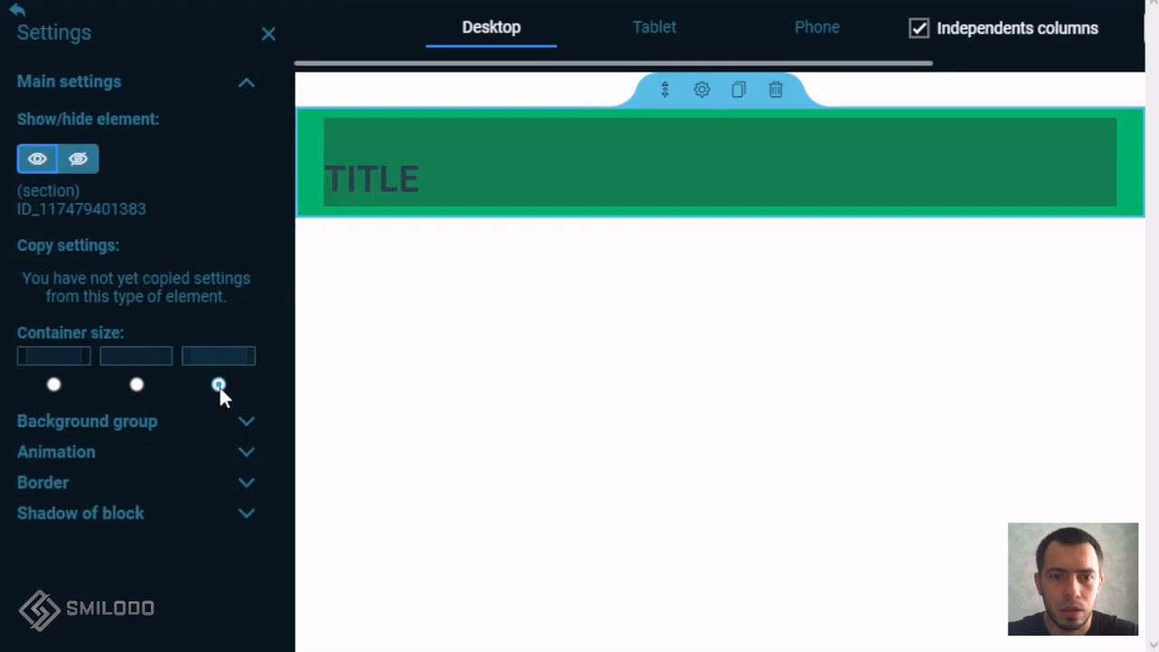
pyautogui.click(268, 35)
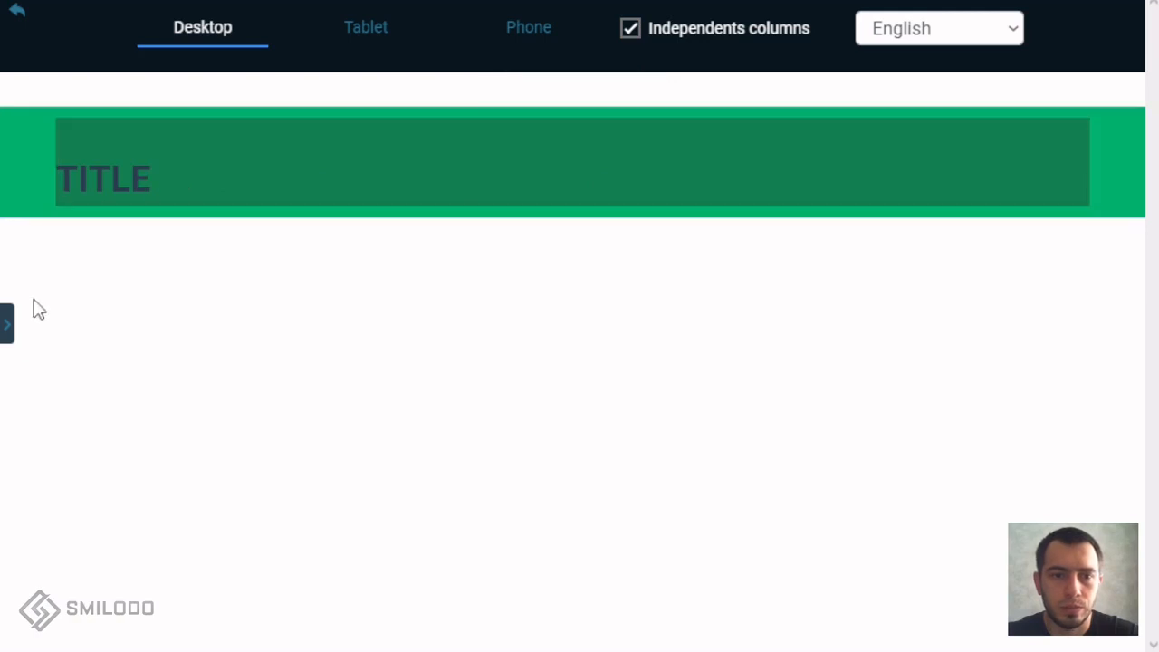
pyautogui.click(8, 323)
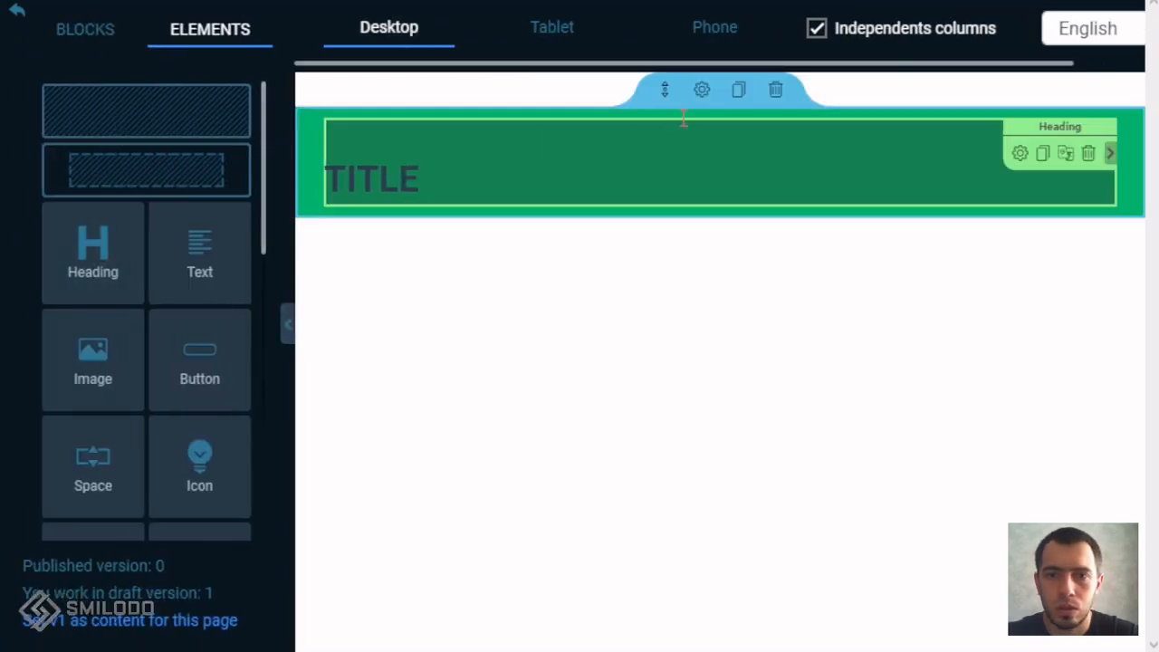
# Open the section's background colour settings
pyautogui.click(701, 90)
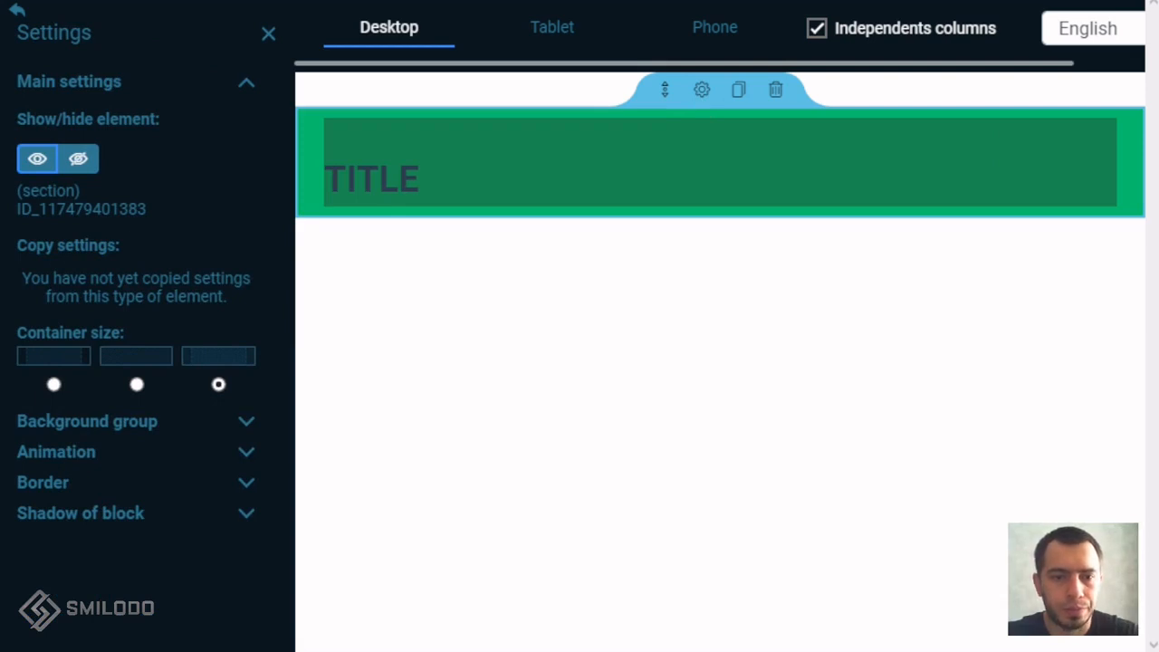
pyautogui.click(37, 421)
pyautogui.scroll(-1, 83, 383)
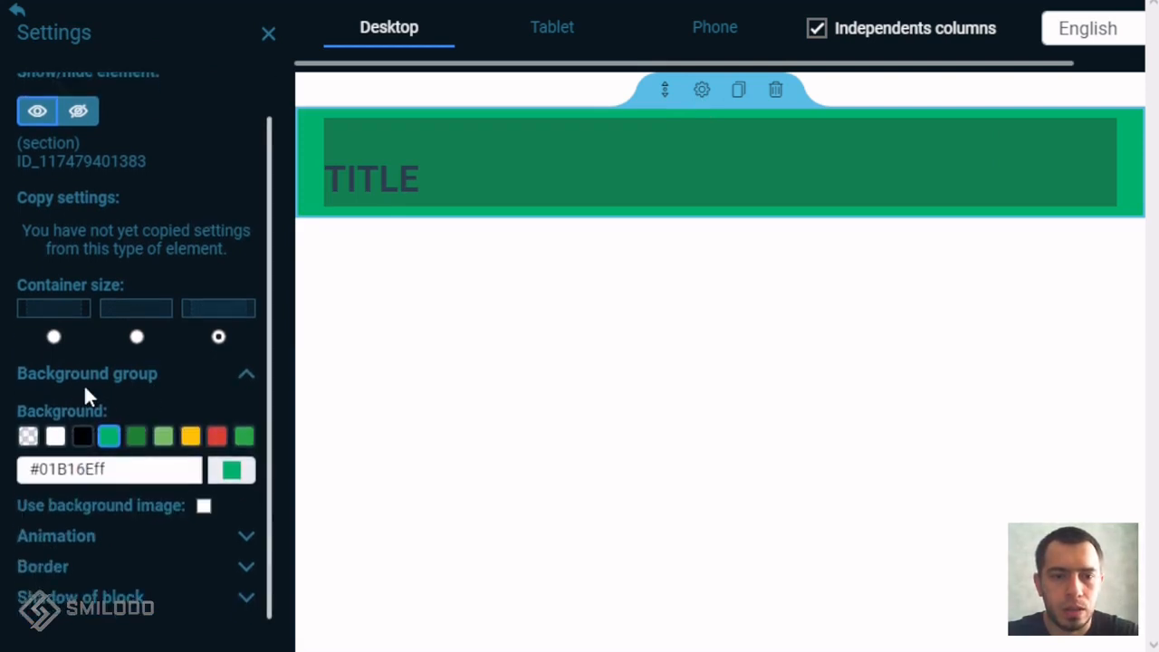
pyautogui.click(115, 463)
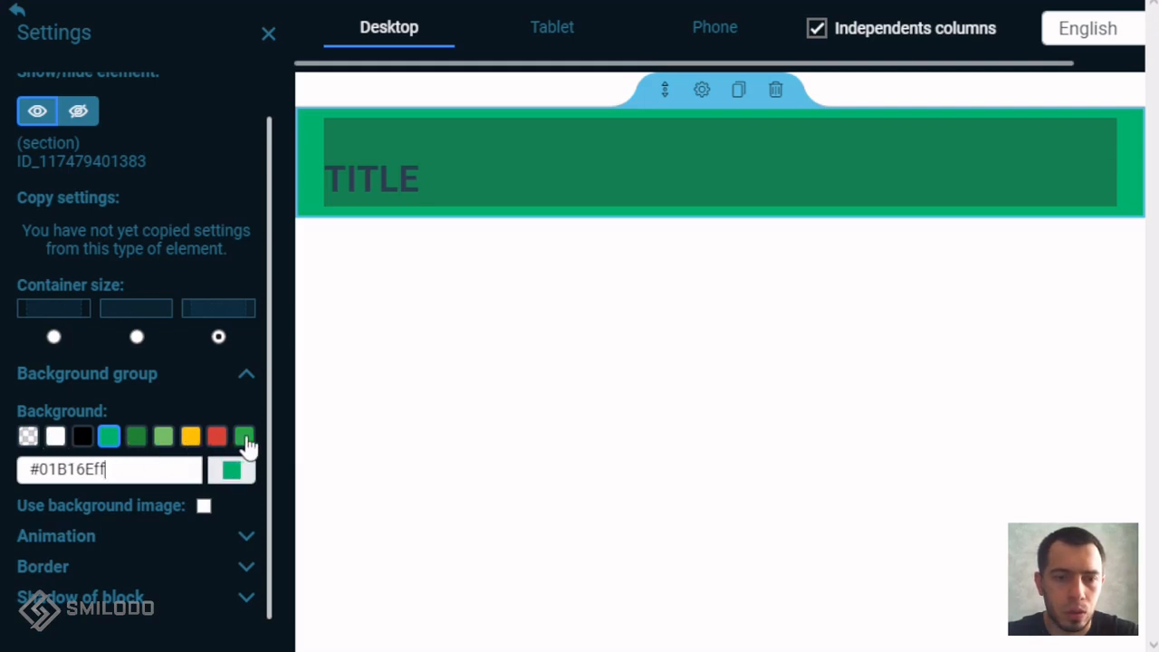
# Try the preset green, yellow and red backgrounds on the section, ending on green #01B16Eff
pyautogui.click(136, 442)
pyautogui.click(161, 442)
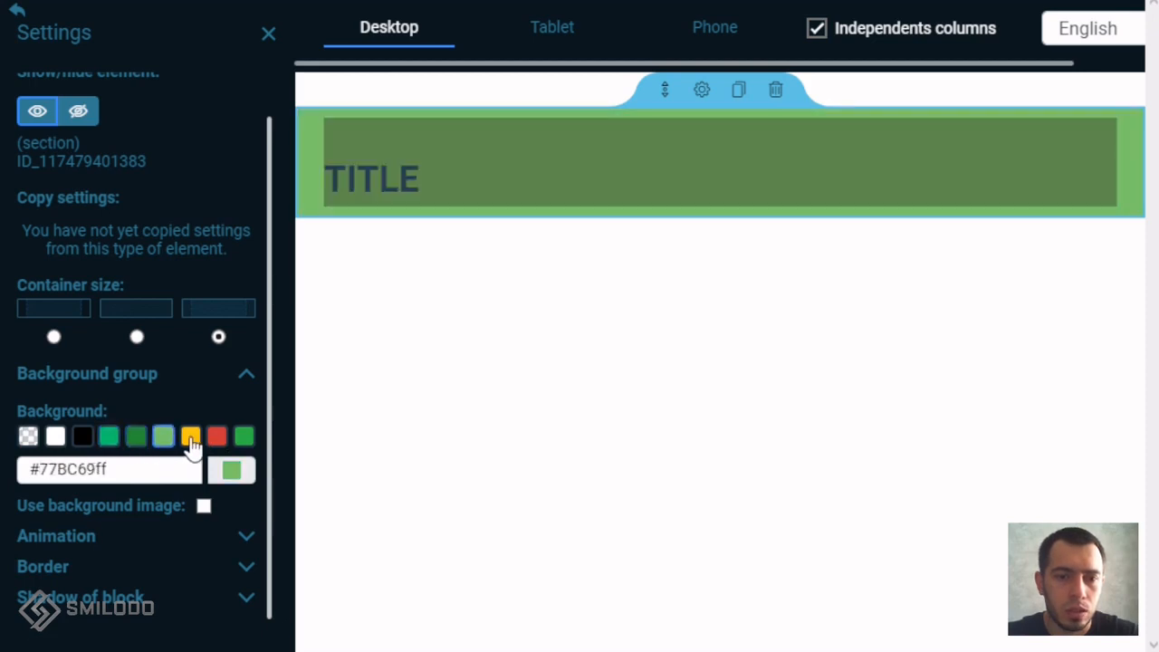
pyautogui.click(190, 442)
pyautogui.click(217, 439)
pyautogui.click(241, 438)
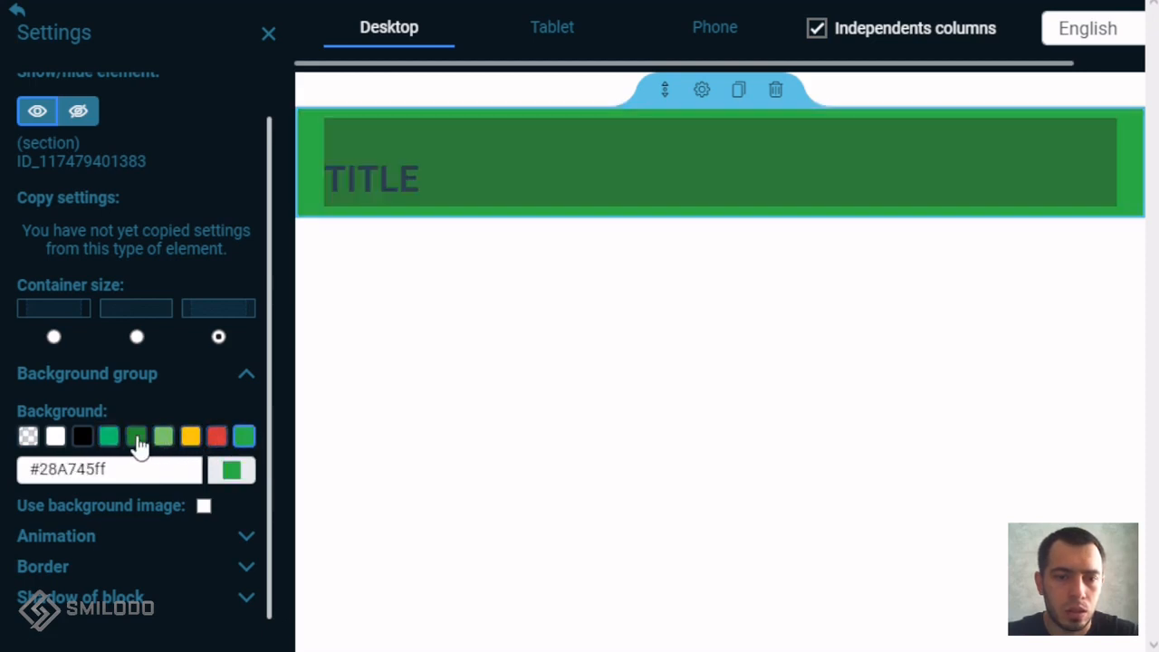
pyautogui.click(137, 442)
pyautogui.click(112, 441)
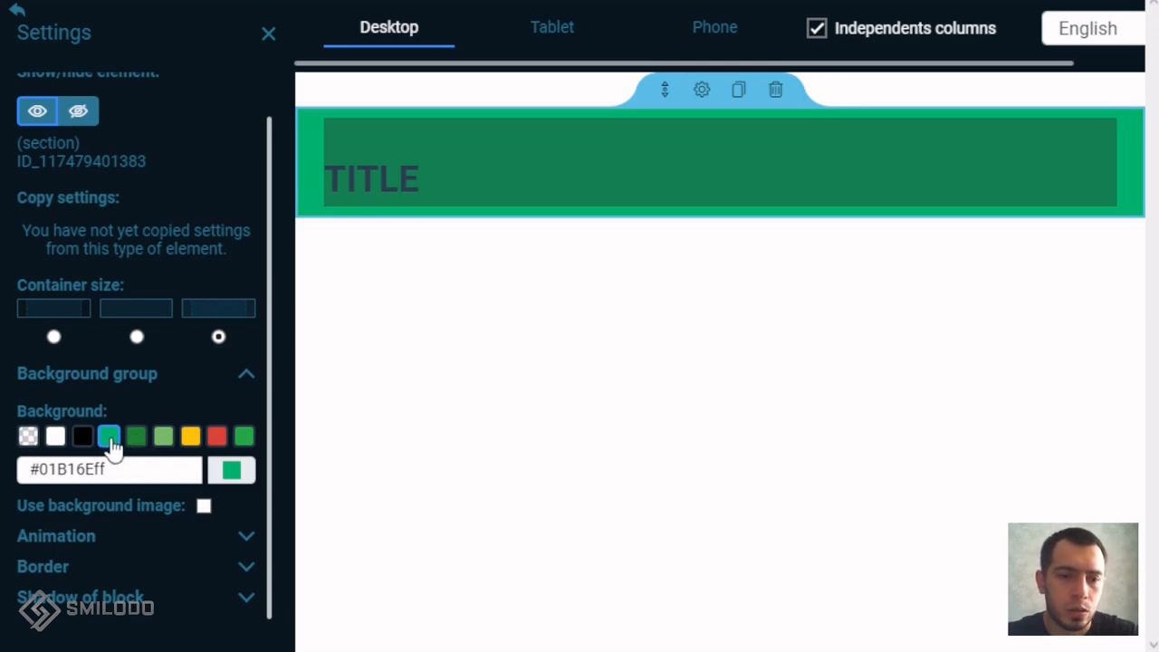
pyautogui.click(137, 441)
pyautogui.click(163, 443)
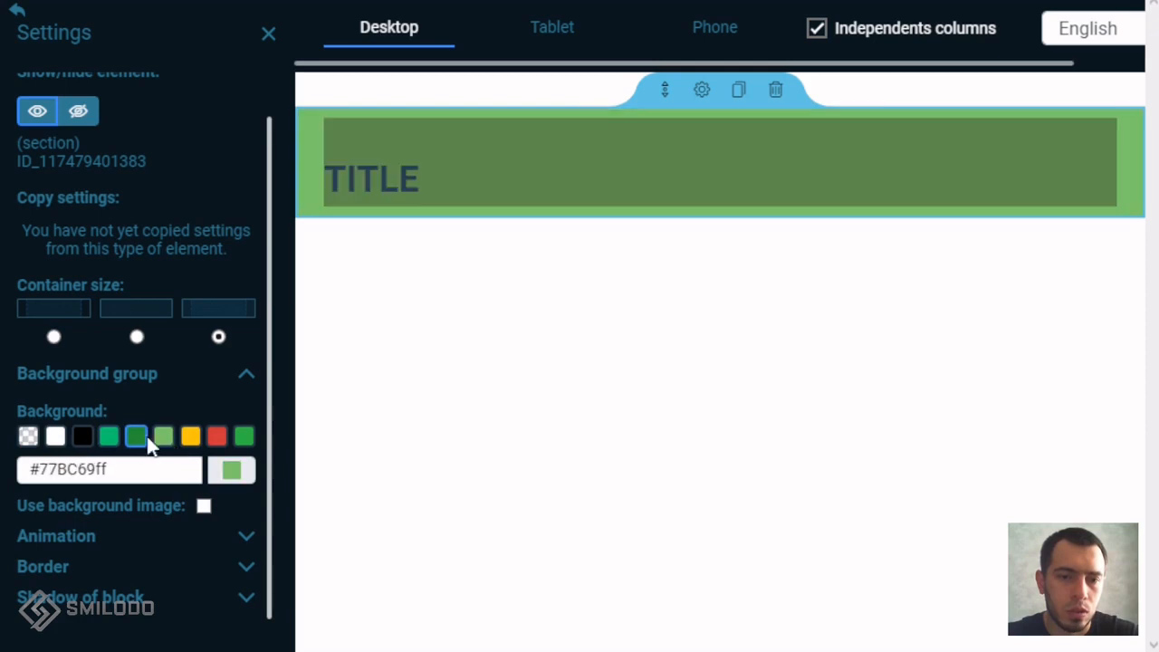
pyautogui.click(134, 442)
pyautogui.click(112, 441)
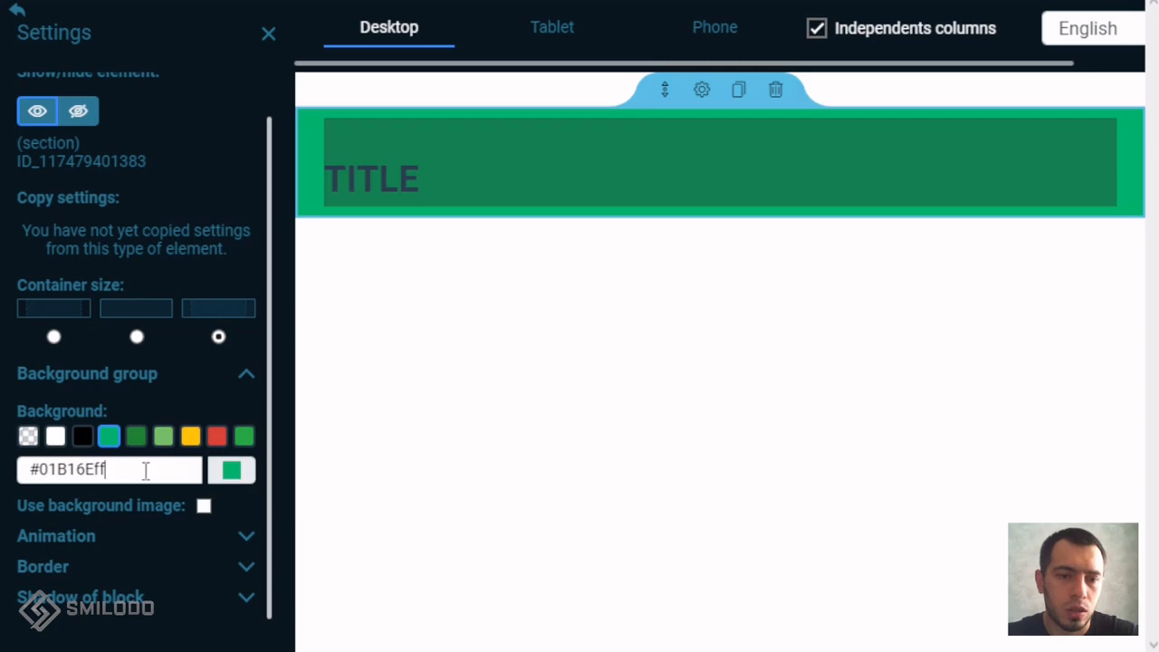
# Set the section's background colour code to #000000ff
pyautogui.moveTo(145, 470); pyautogui.dragTo(12, 473)
pyautogui.click(108, 468)
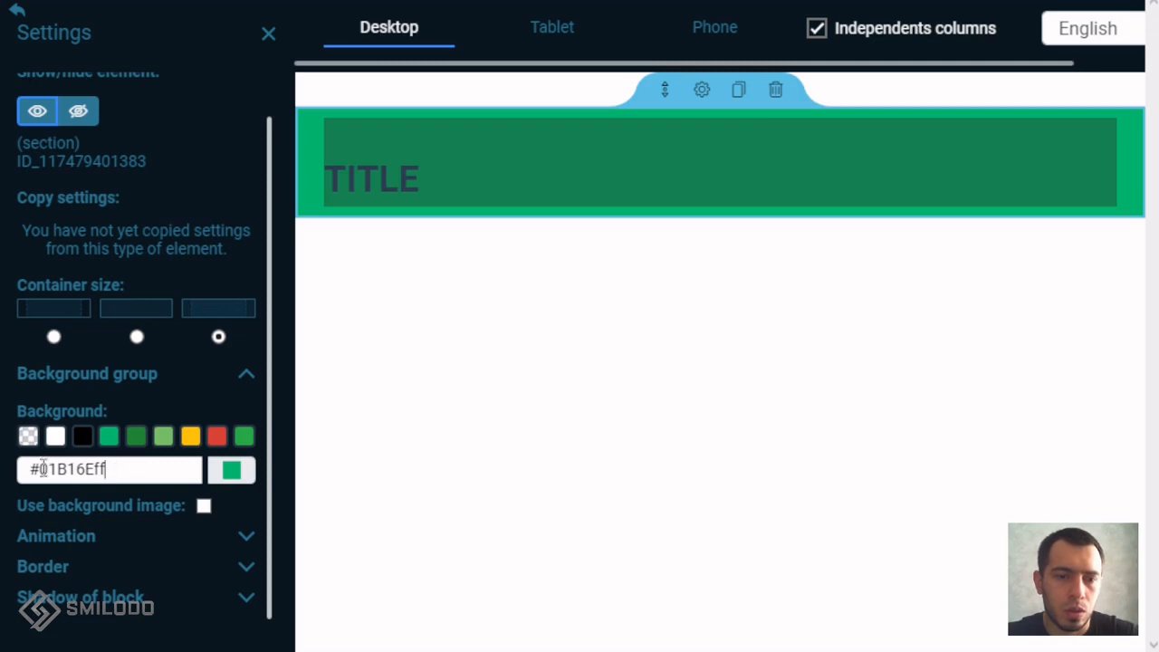
pyautogui.moveTo(42, 467); pyautogui.dragTo(133, 469)
pyautogui.write('00')
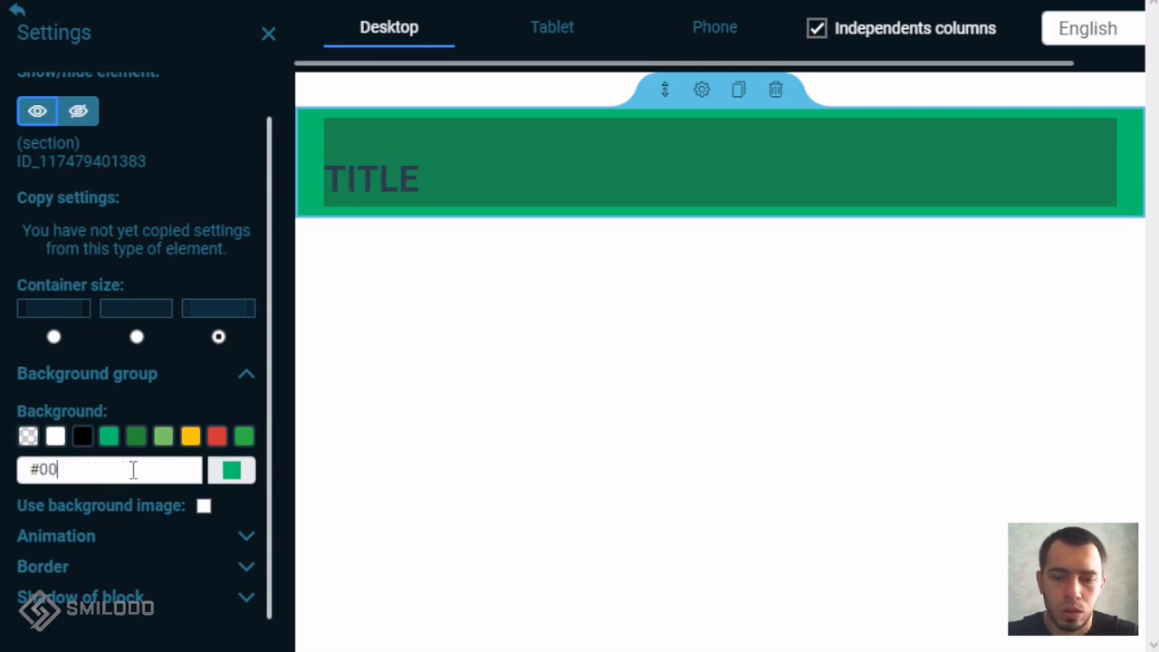
pyautogui.write('0000ff')
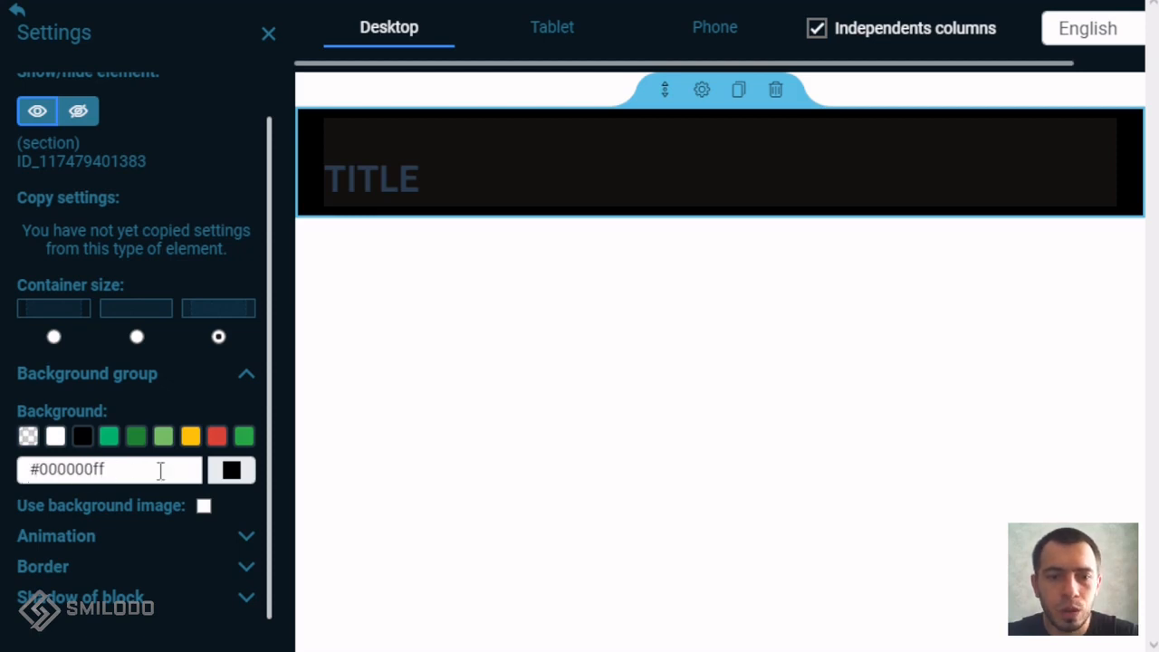
# Mix a custom semi-transparent purple background for the section, rgba(105, 55, 89, 0.78), #693759c6
pyautogui.click(232, 470)
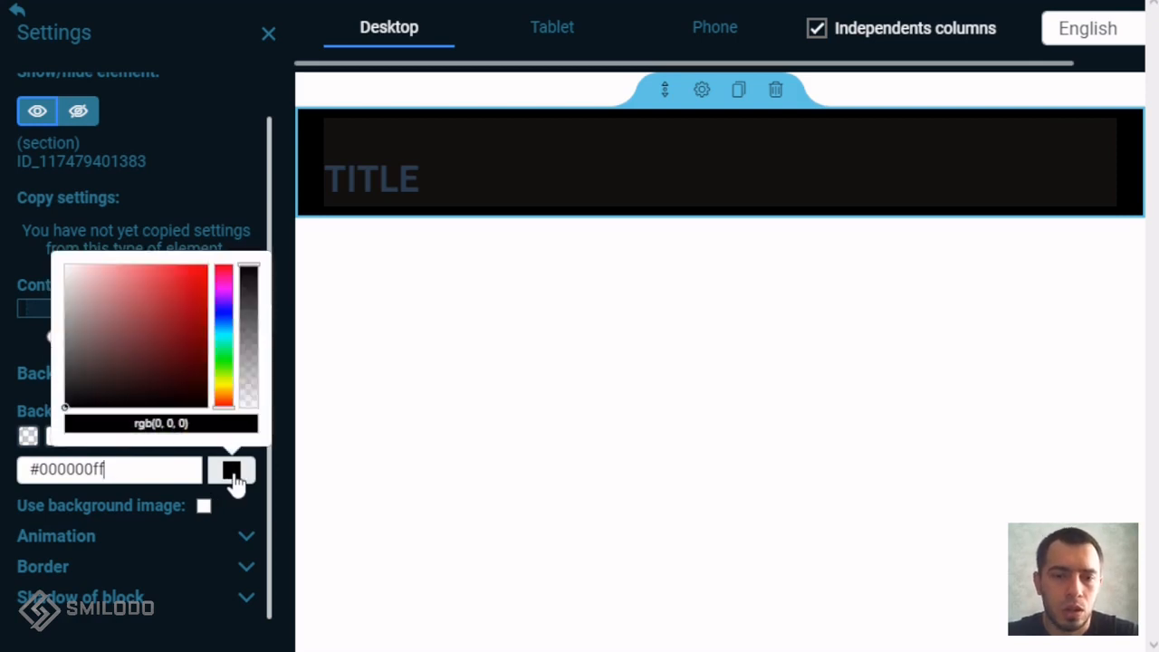
pyautogui.click(127, 346)
pyautogui.moveTo(126, 347)
pyautogui.mouseDown()
pyautogui.moveTo(125, 307)
pyautogui.moveTo(145, 348)
pyautogui.moveTo(120, 367)
pyautogui.moveTo(143, 366)
pyautogui.moveTo(132, 346)
pyautogui.mouseUp()
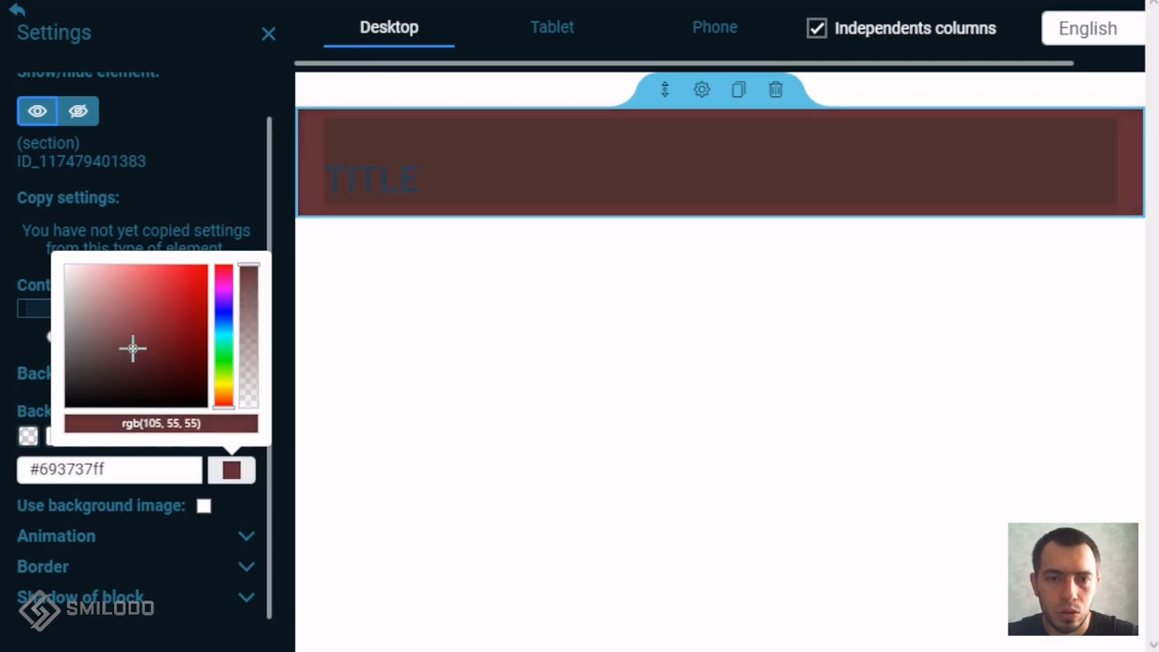
pyautogui.moveTo(223, 319); pyautogui.dragTo(250, 291)
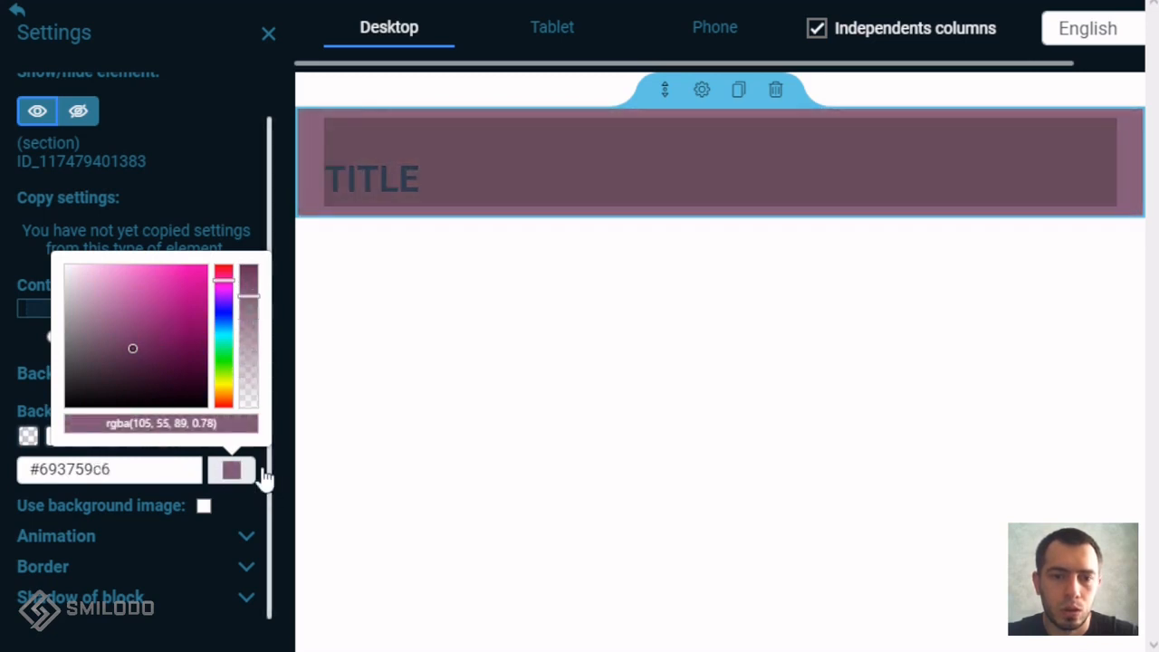
pyautogui.click(11, 473)
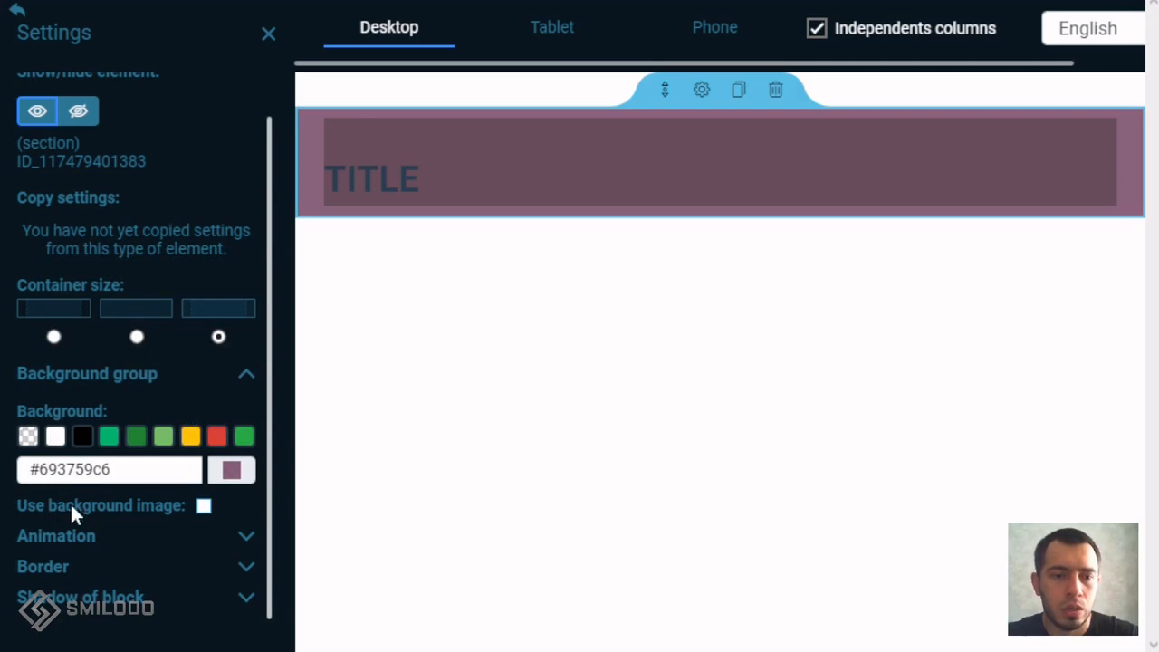
# Use the red patterned 2335x1600 picture from the file manager as the section's background image, with a blur effect of 2
pyautogui.click(203, 506)
pyautogui.scroll(-5, 152, 514)
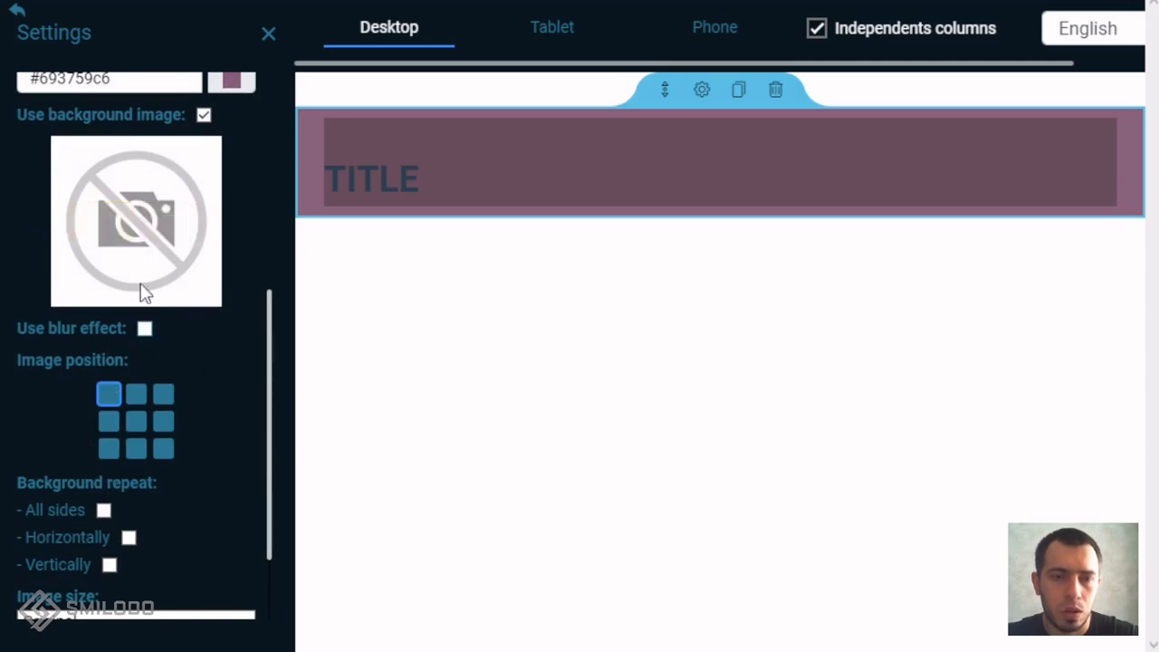
pyautogui.moveTo(111, 252)
pyautogui.click(103, 223)
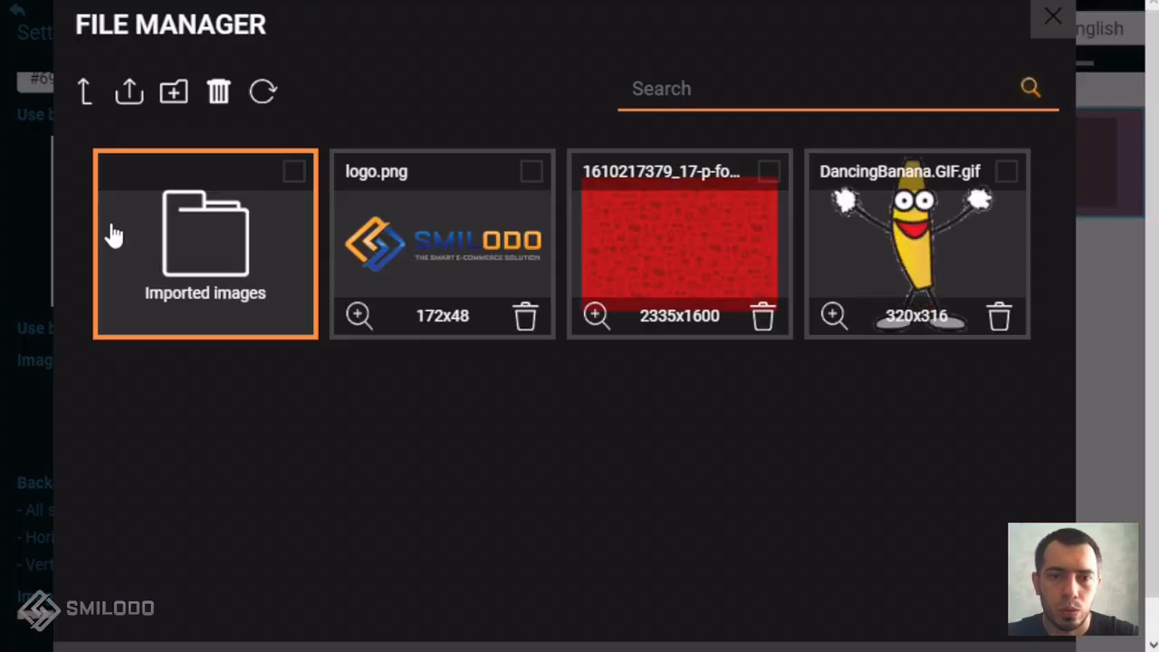
pyautogui.click(639, 240)
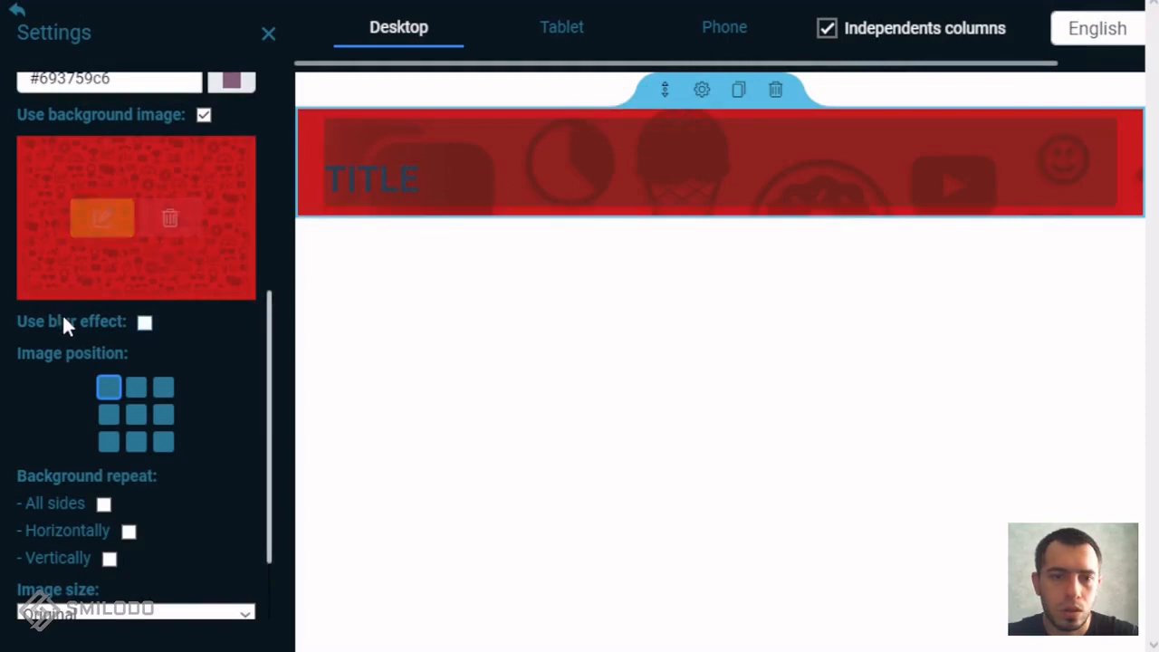
pyautogui.click(145, 322)
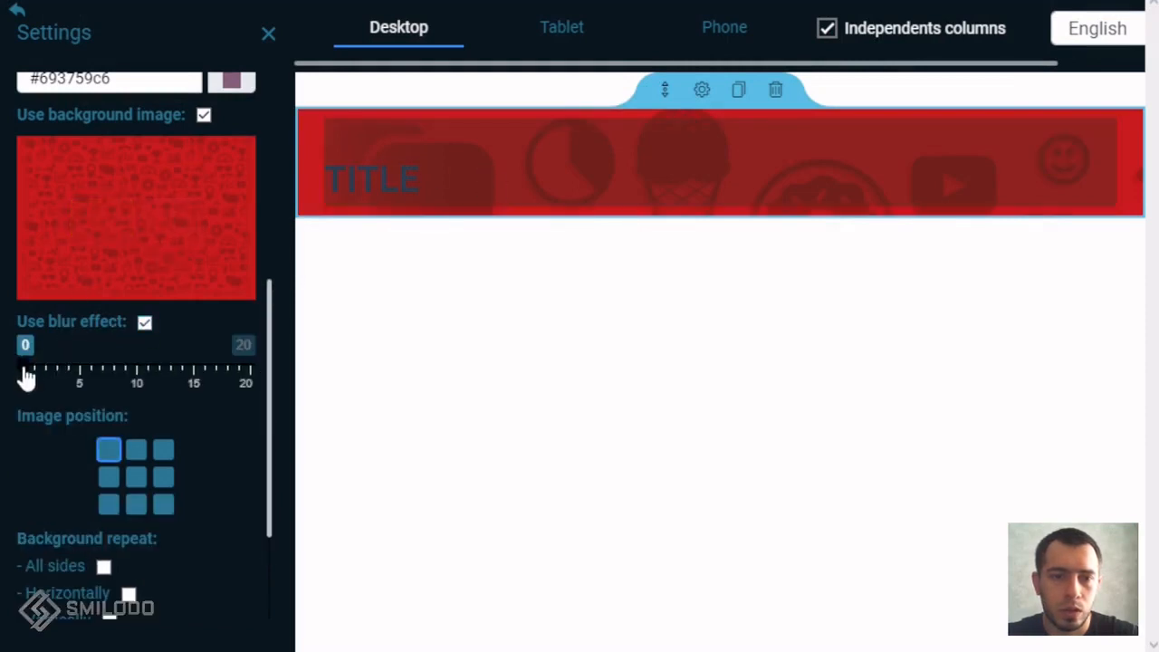
pyautogui.moveTo(29, 372)
pyautogui.mouseDown()
pyautogui.moveTo(135, 375)
pyautogui.moveTo(33, 375)
pyautogui.moveTo(70, 378)
pyautogui.moveTo(49, 375)
pyautogui.mouseUp()
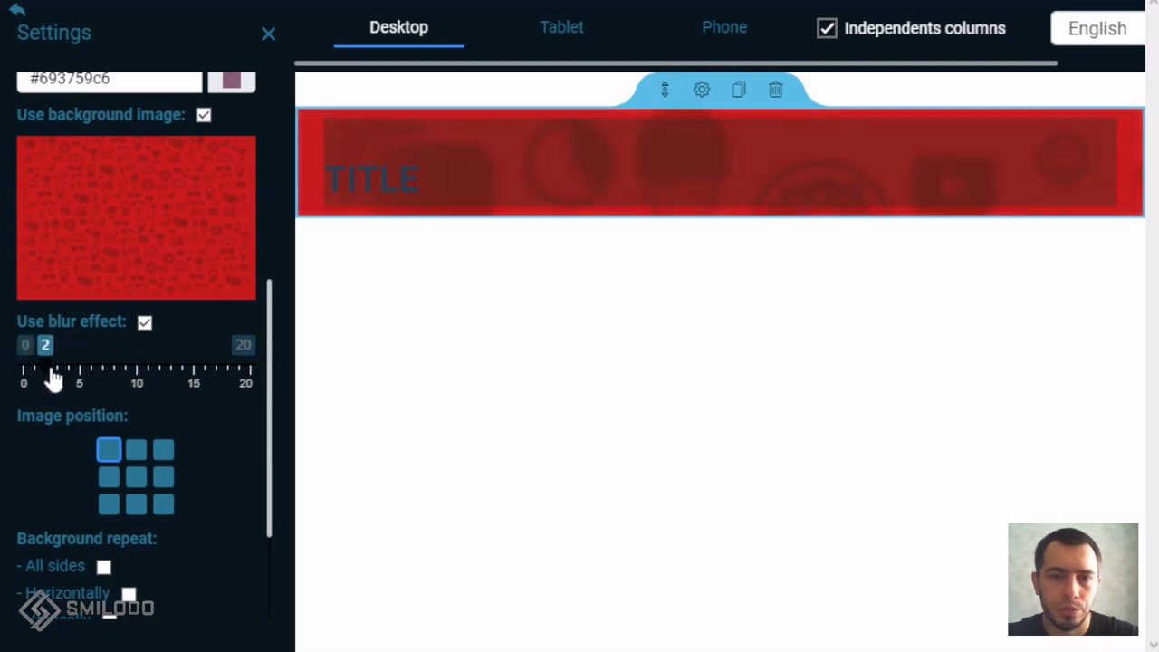
# Try several image positions for the section's background, ending on the centre position
pyautogui.scroll(-2, 86, 362)
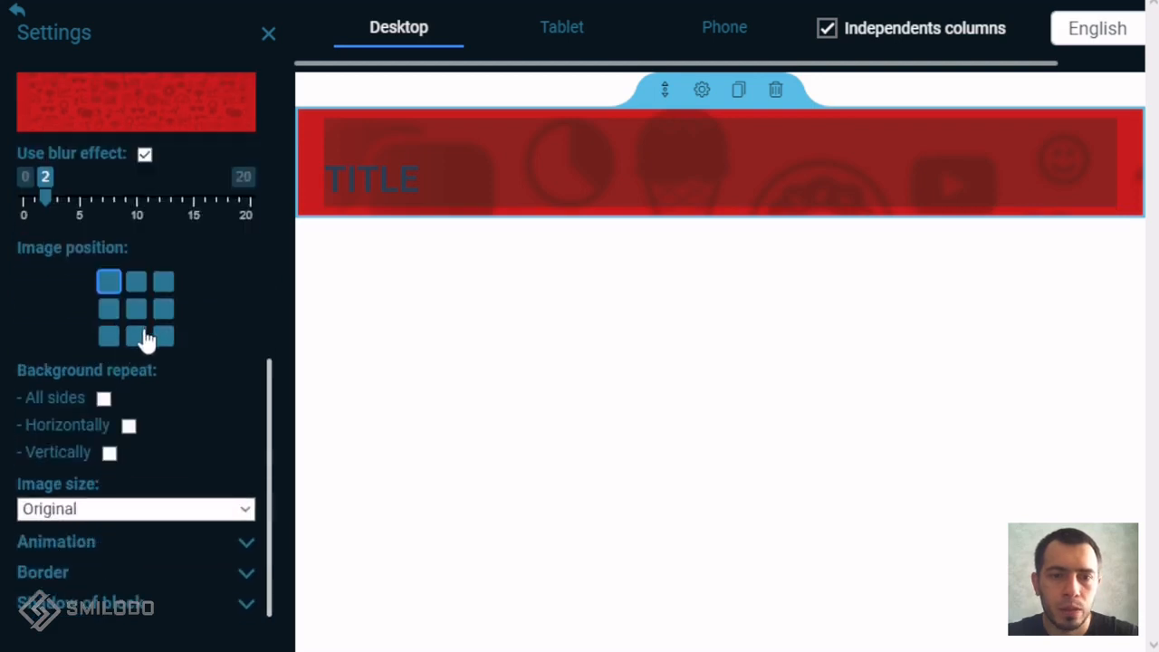
pyautogui.click(135, 313)
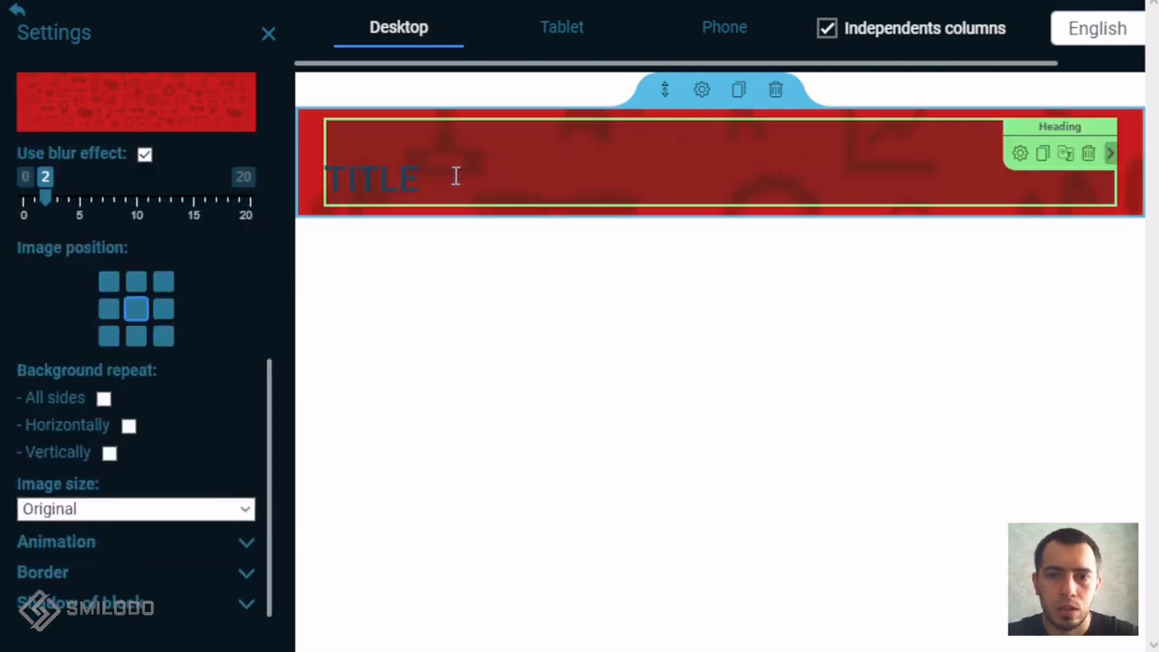
pyautogui.click(108, 309)
pyautogui.click(156, 285)
pyautogui.click(136, 284)
pyautogui.click(139, 310)
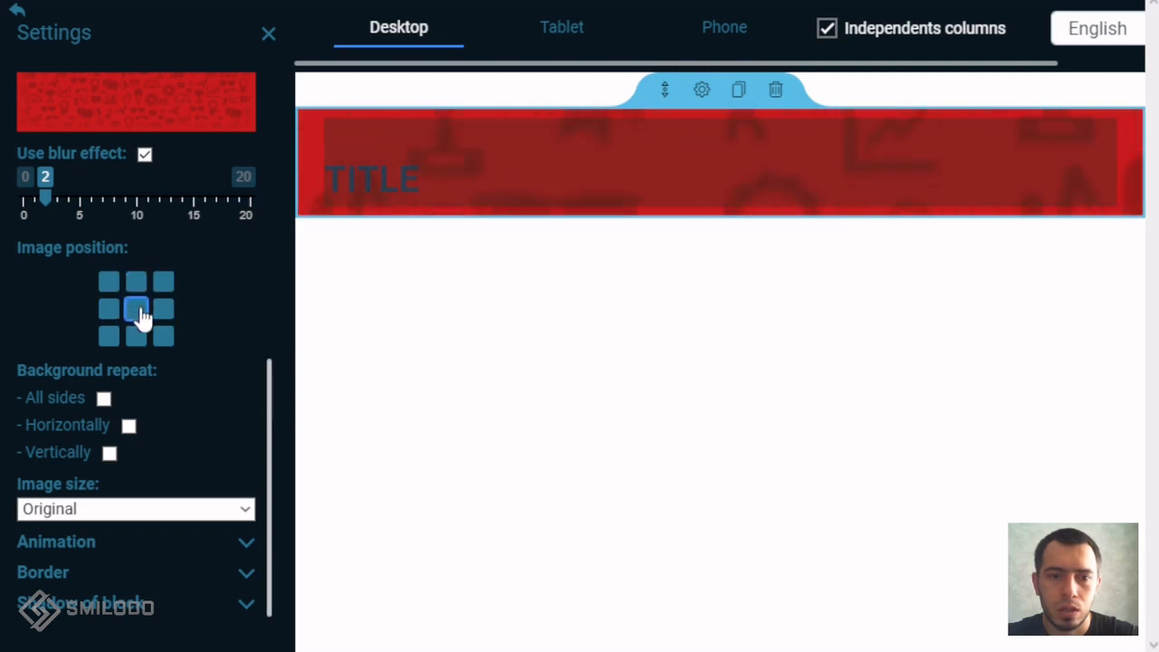
pyautogui.click(132, 338)
pyautogui.click(108, 338)
pyautogui.click(135, 313)
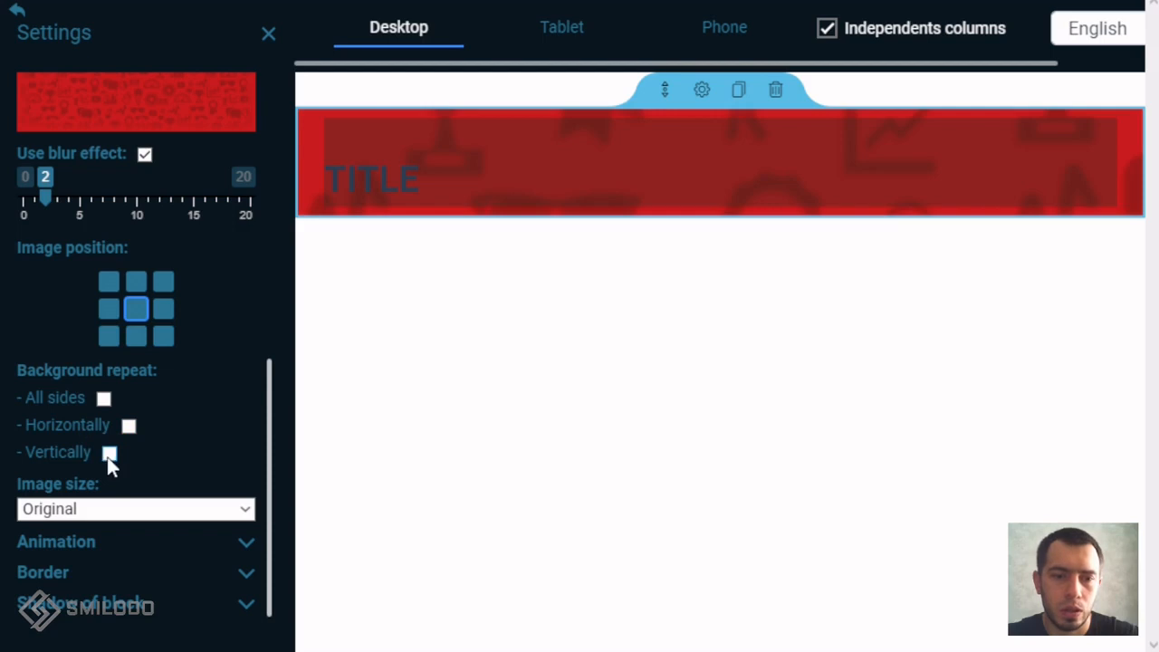
# Try the Contain image size with horizontal, vertical and all-sides repeat, ending on Cover with every repeat option off
pyautogui.scroll(-1, 113, 429)
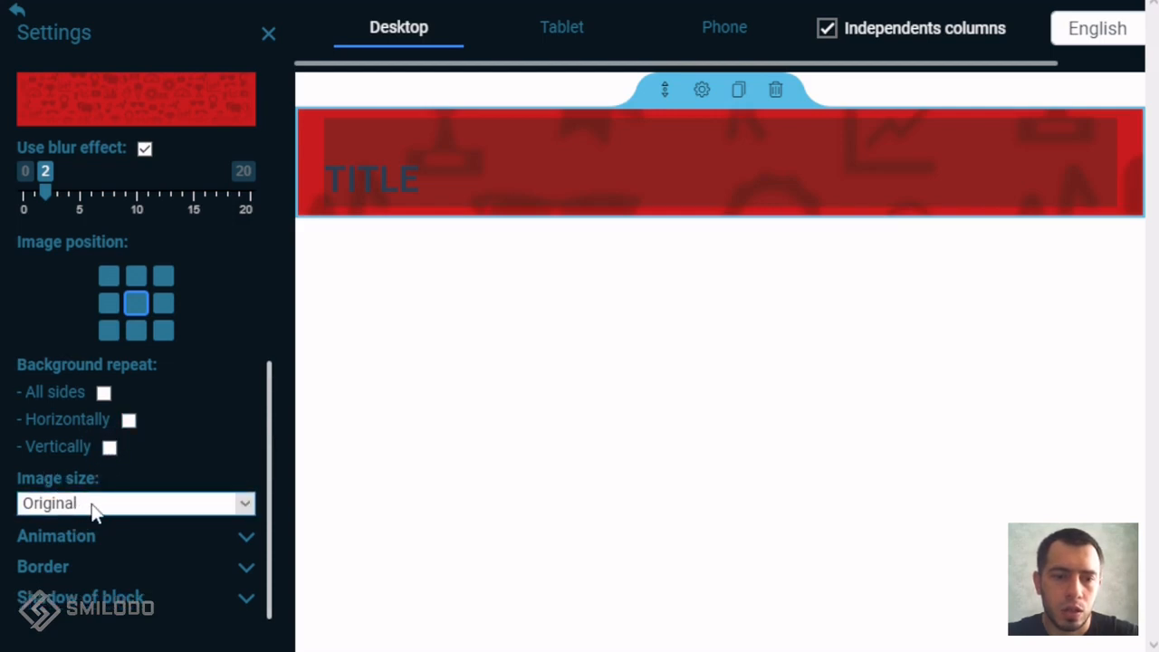
pyautogui.click(70, 541)
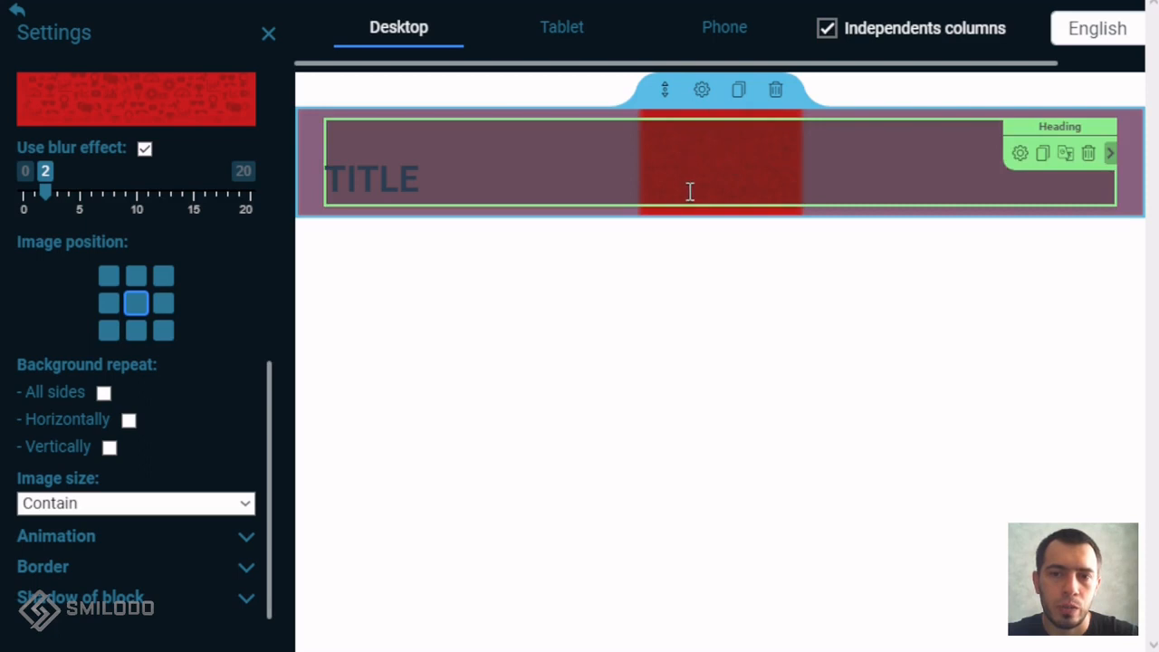
pyautogui.click(103, 394)
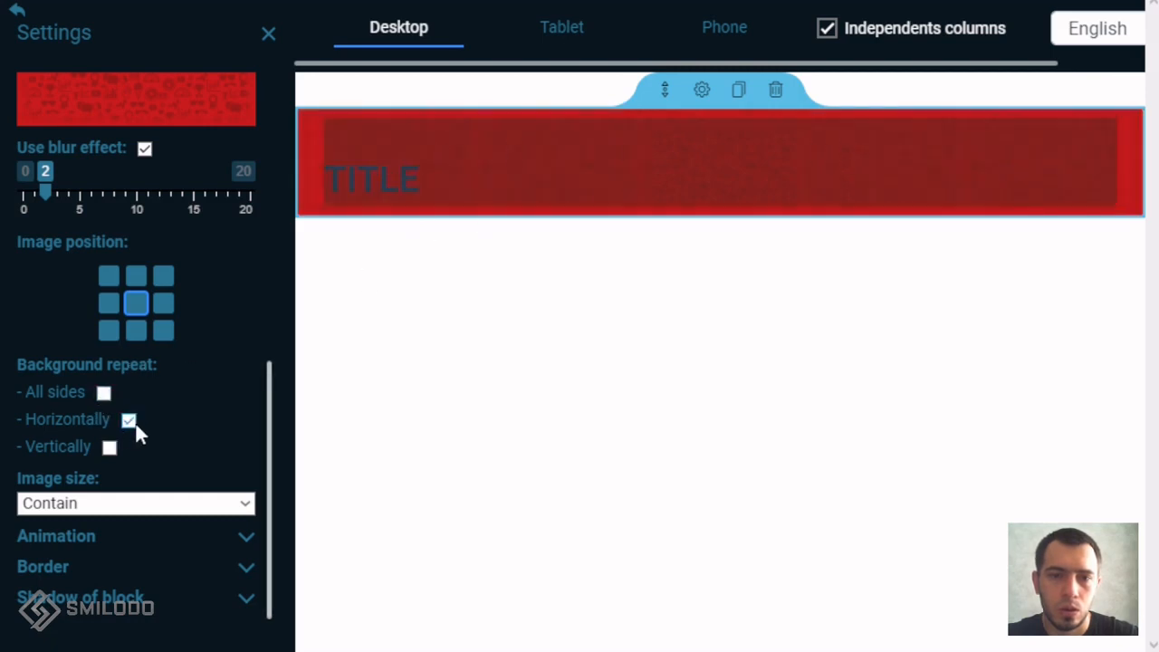
pyautogui.click(109, 447)
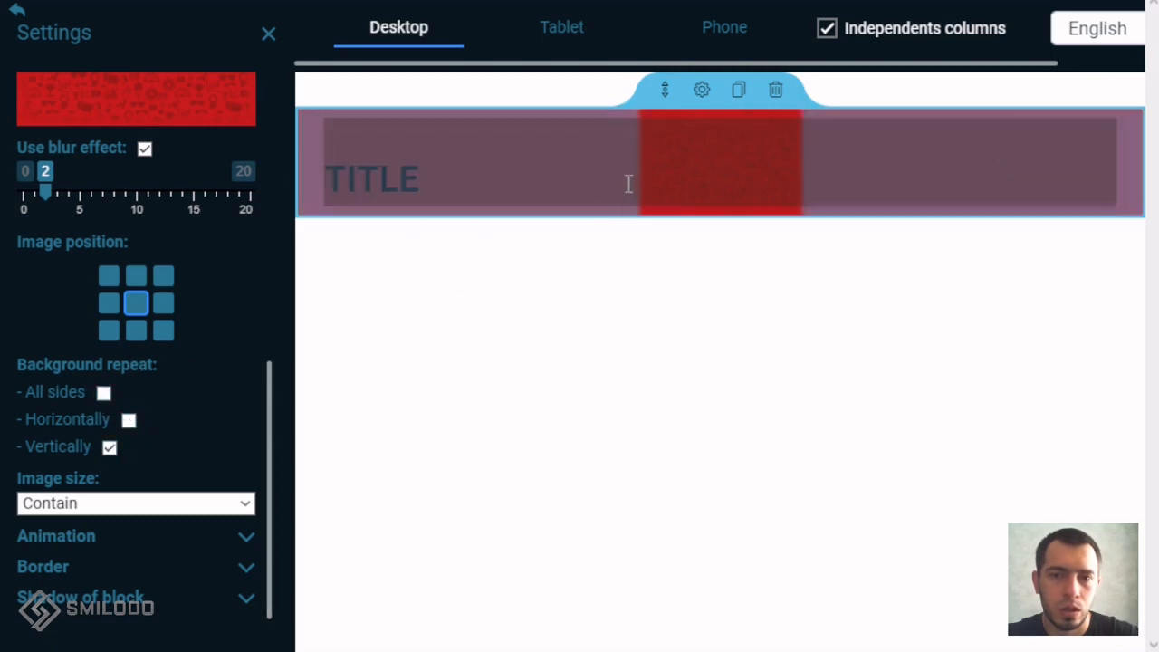
pyautogui.click(104, 395)
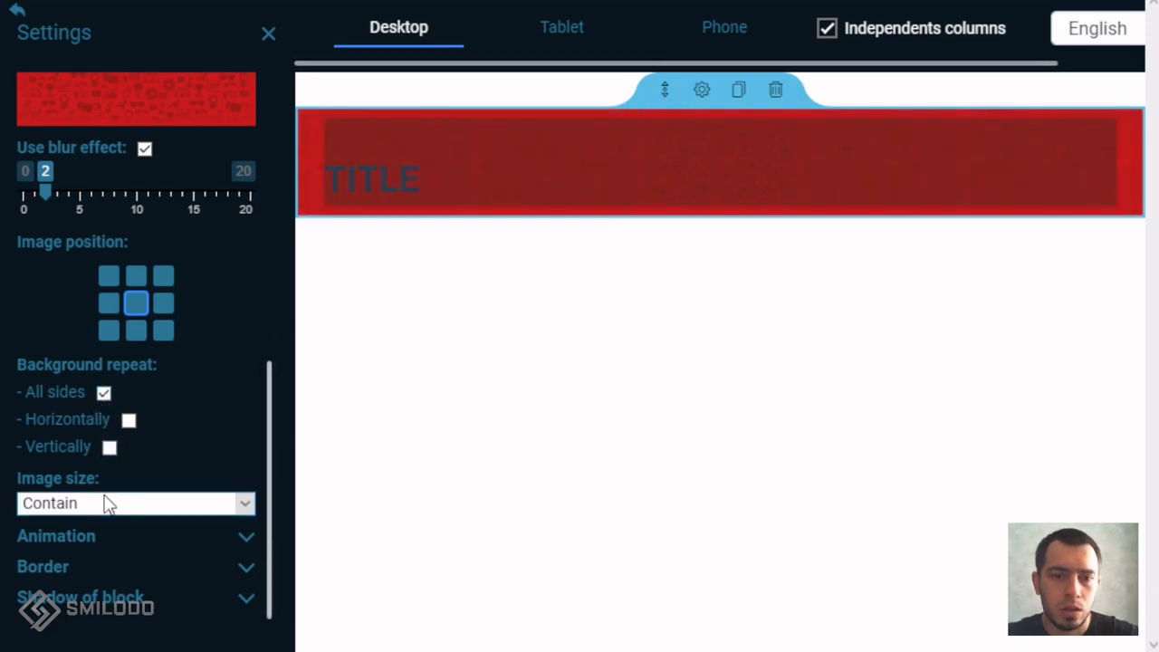
pyautogui.click(104, 393)
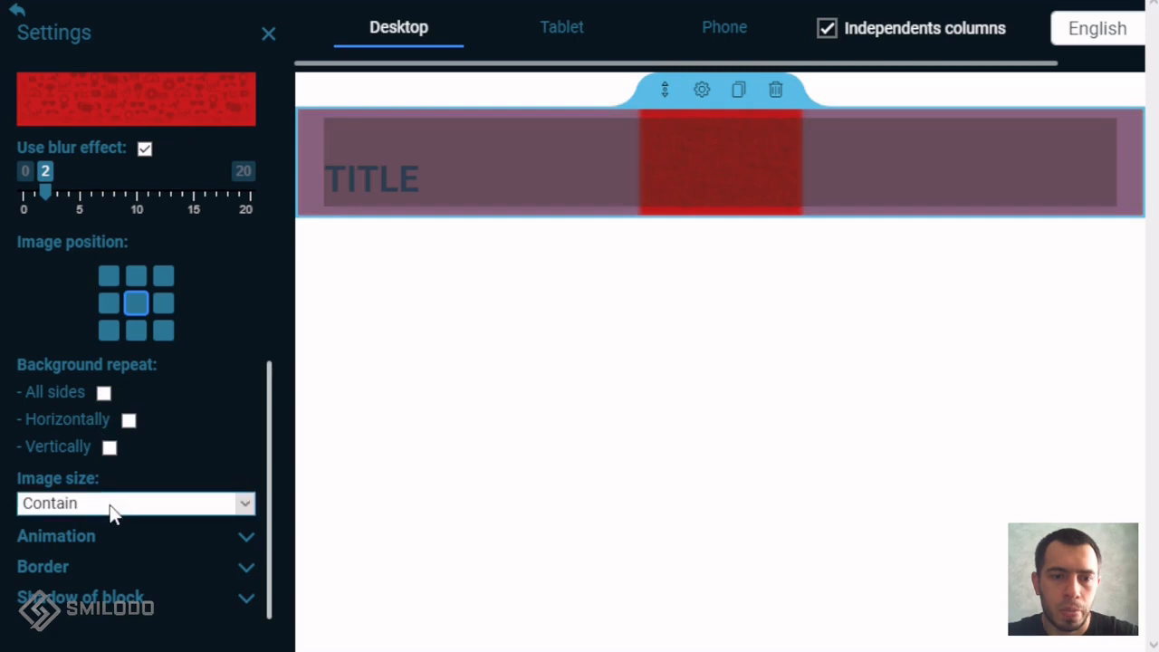
pyautogui.click(55, 562)
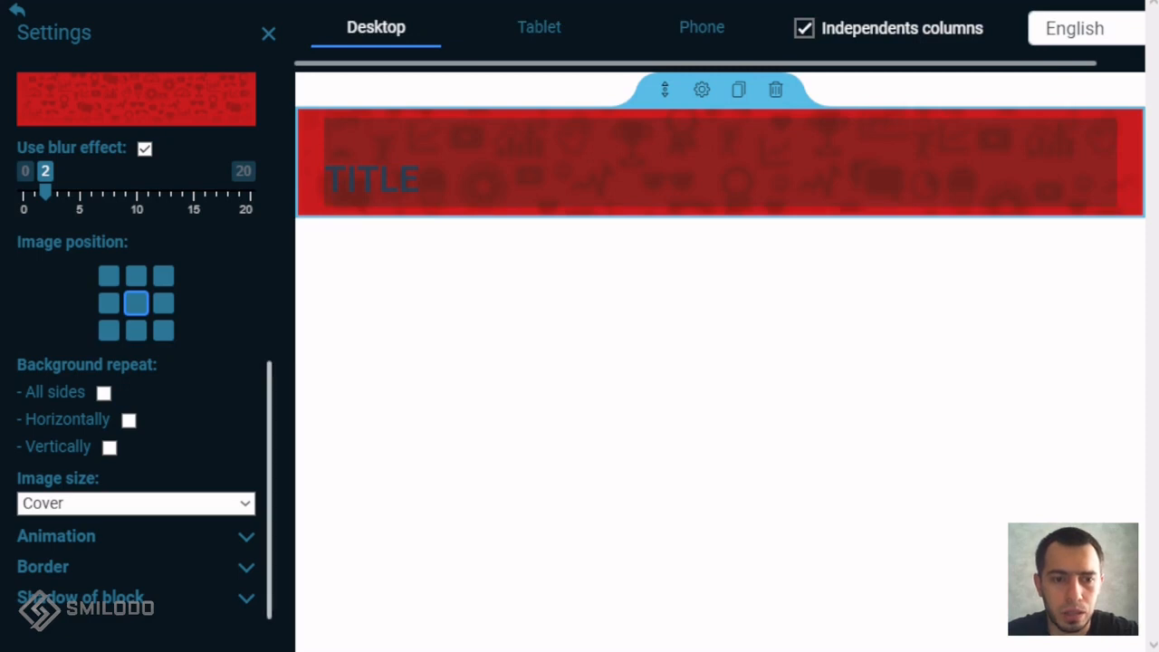
# Give the section the fadeInDown animation with a delay of 0.75 and preview it on the shop page
pyautogui.click(73, 540)
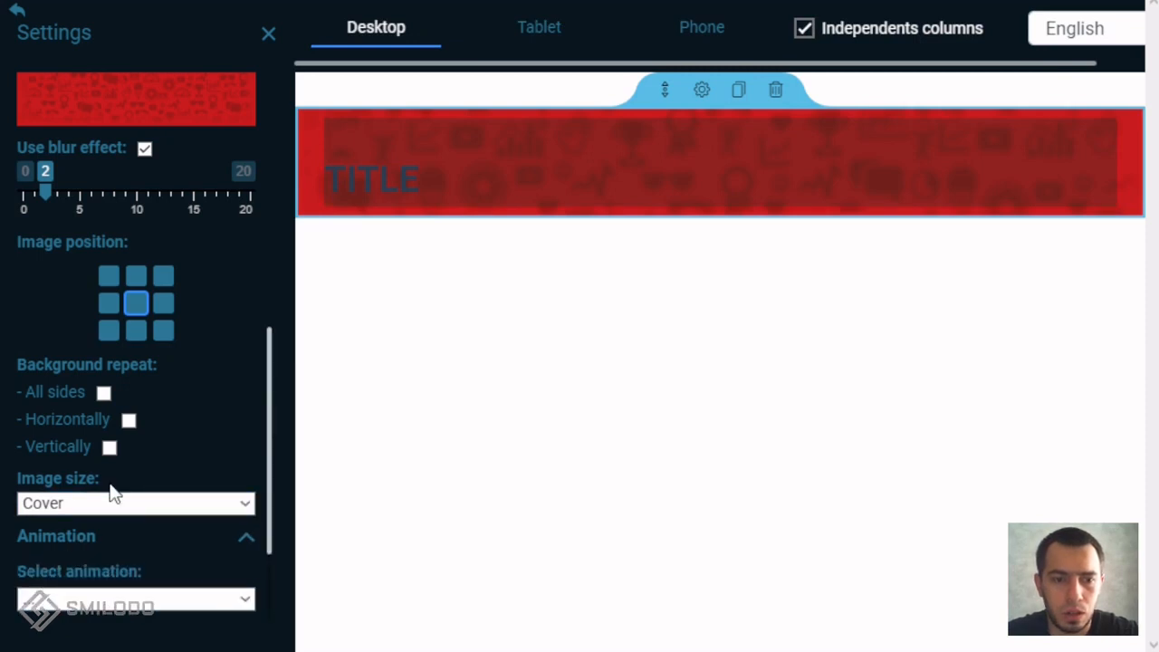
pyautogui.scroll(-2, 112, 486)
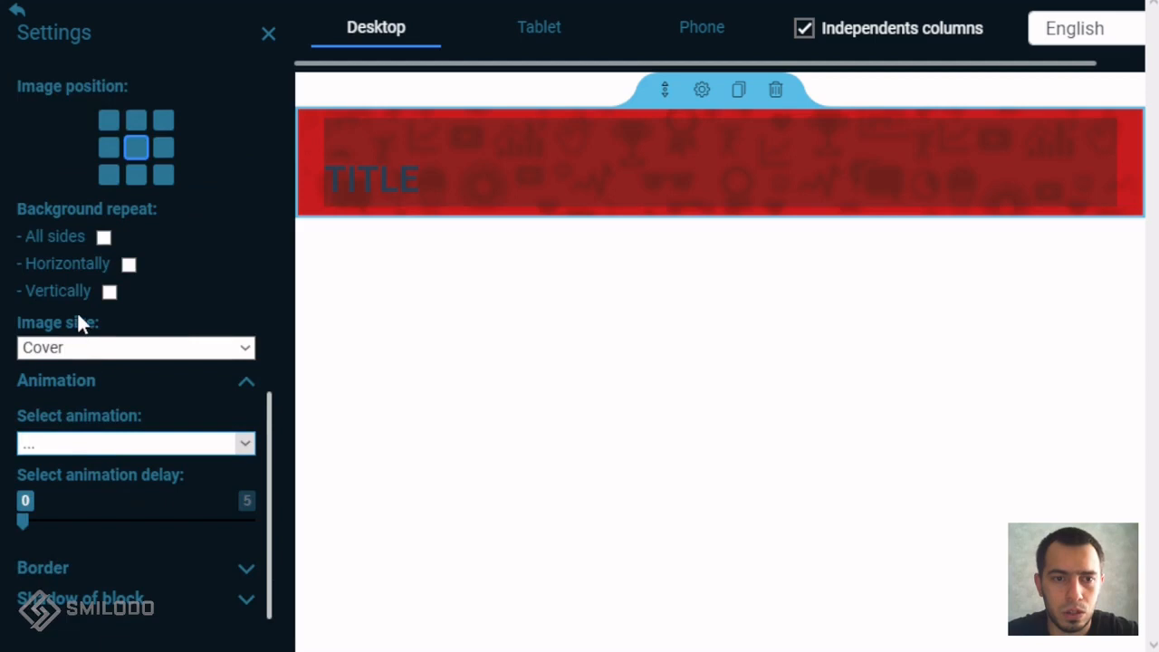
pyautogui.click(92, 115)
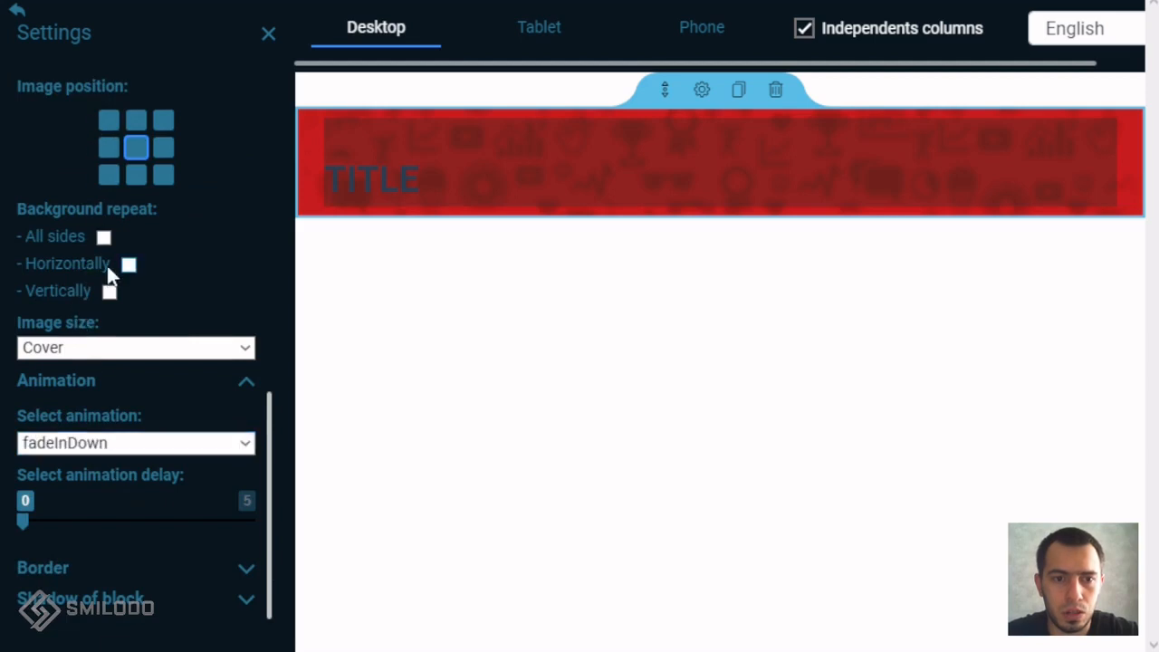
pyautogui.moveTo(25, 517); pyautogui.dragTo(58, 513)
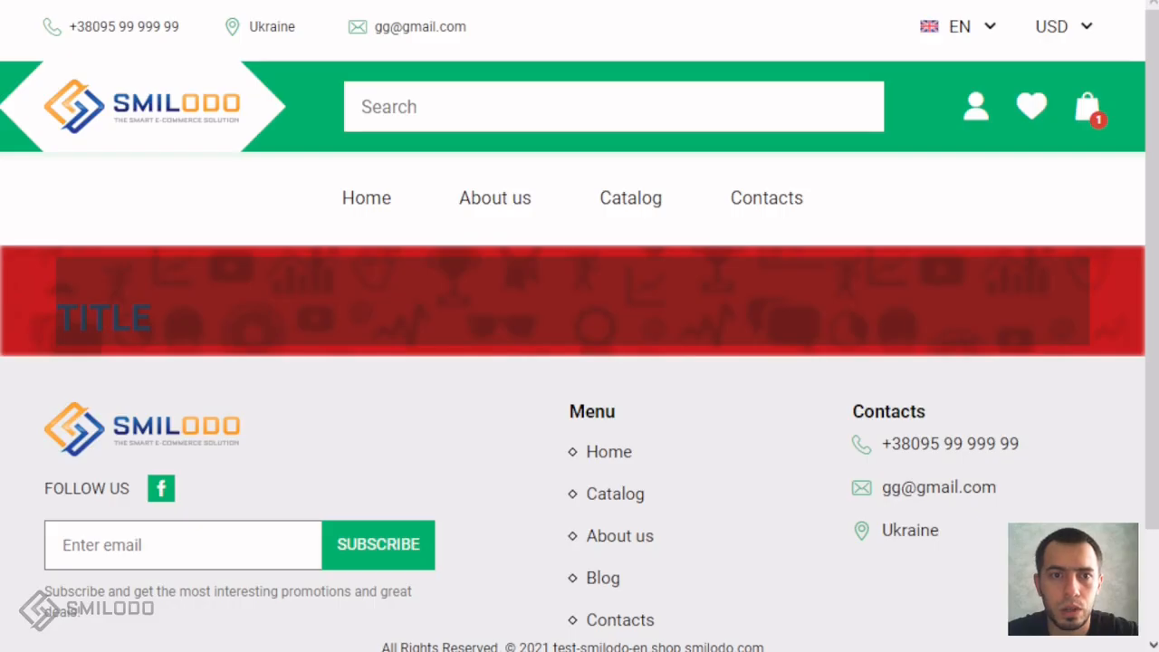
pyautogui.click(125, 123)
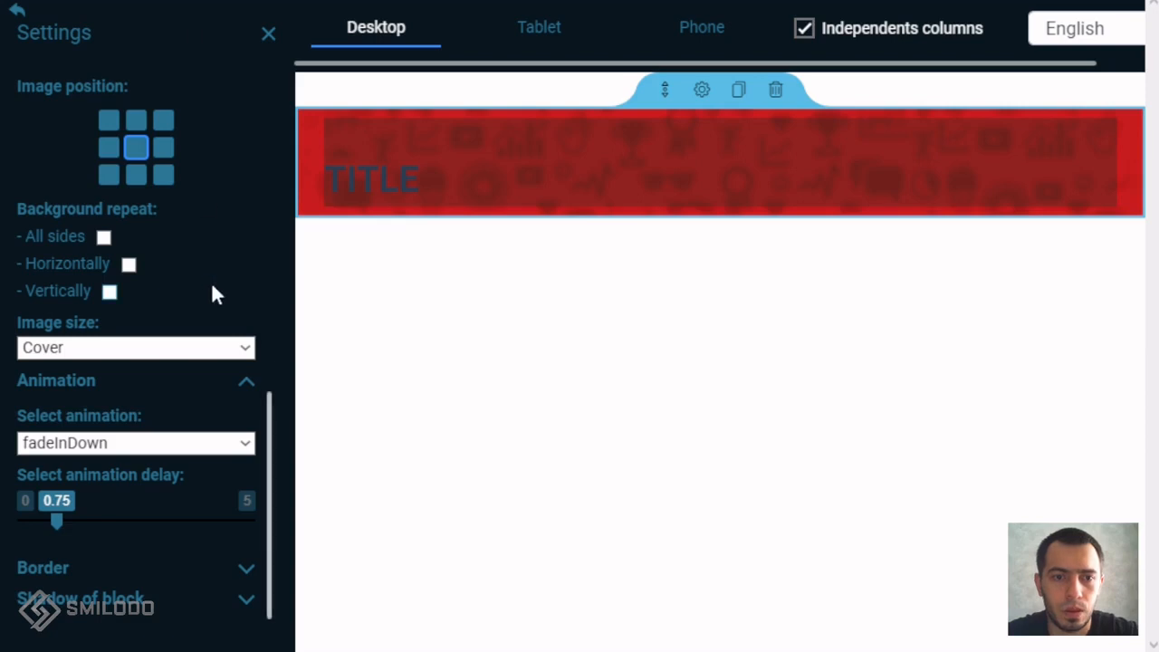
# Give the section a border of width 3 in the preset yellow #FFC107ff
pyautogui.click(56, 576)
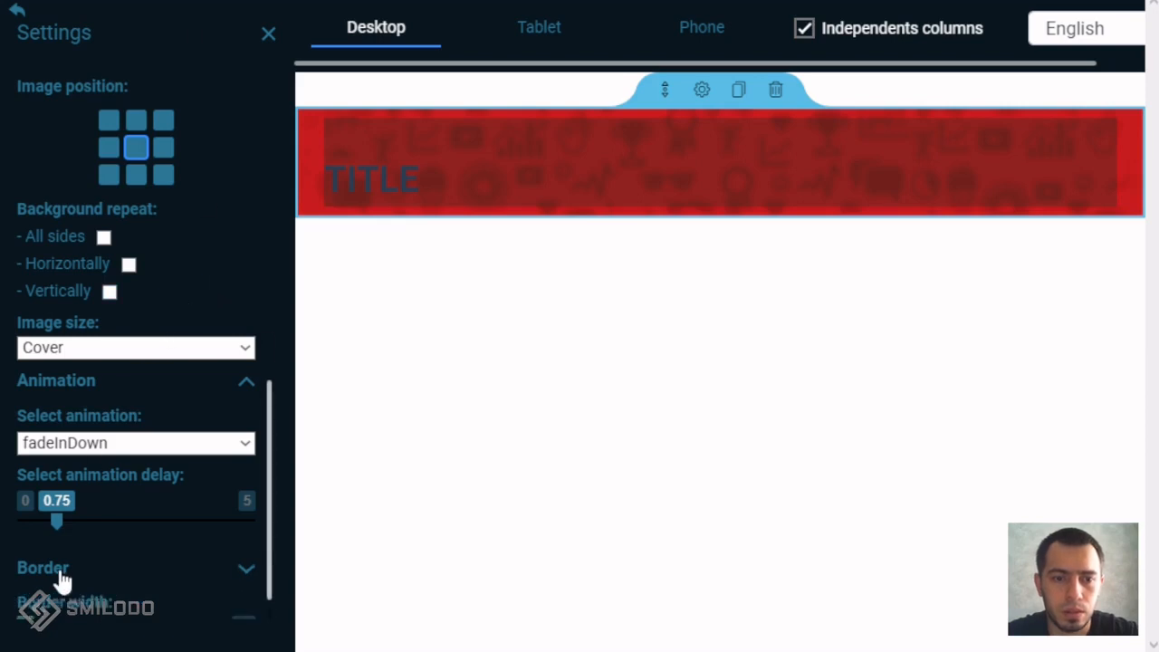
pyautogui.scroll(-3, 113, 471)
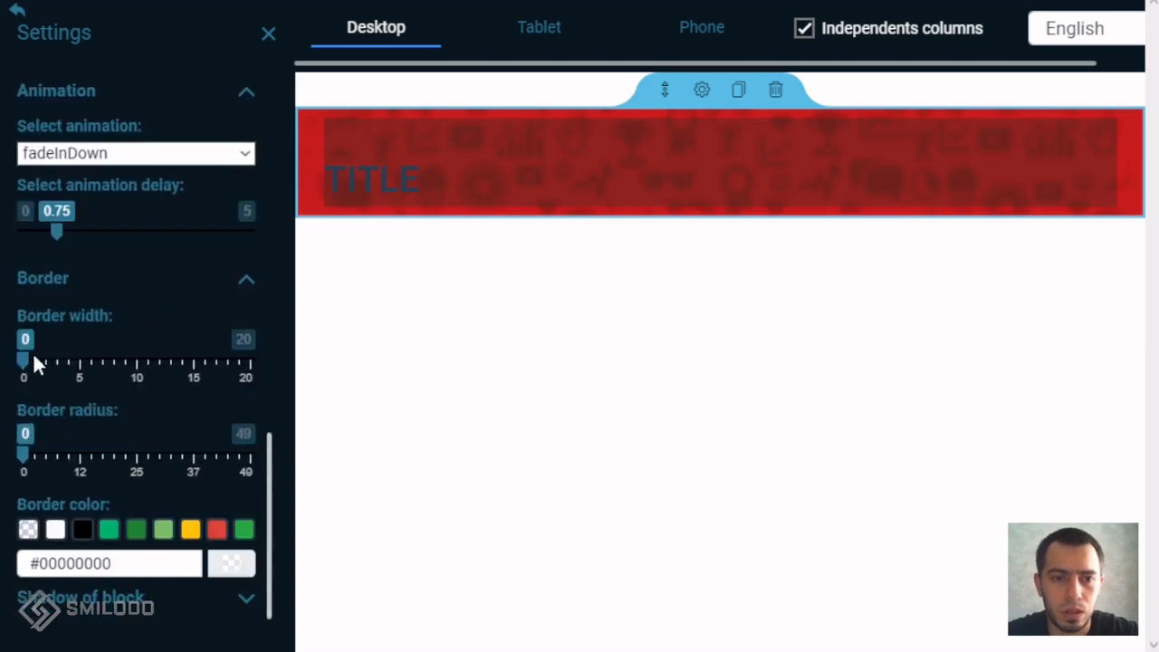
pyautogui.click(56, 369)
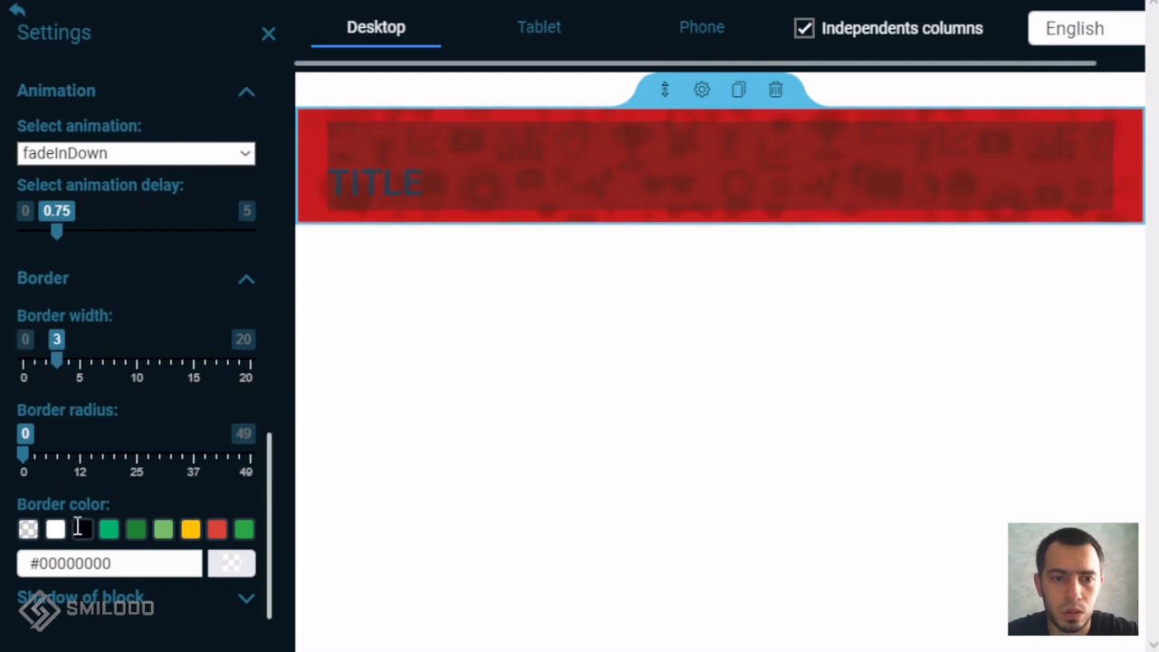
pyautogui.click(190, 530)
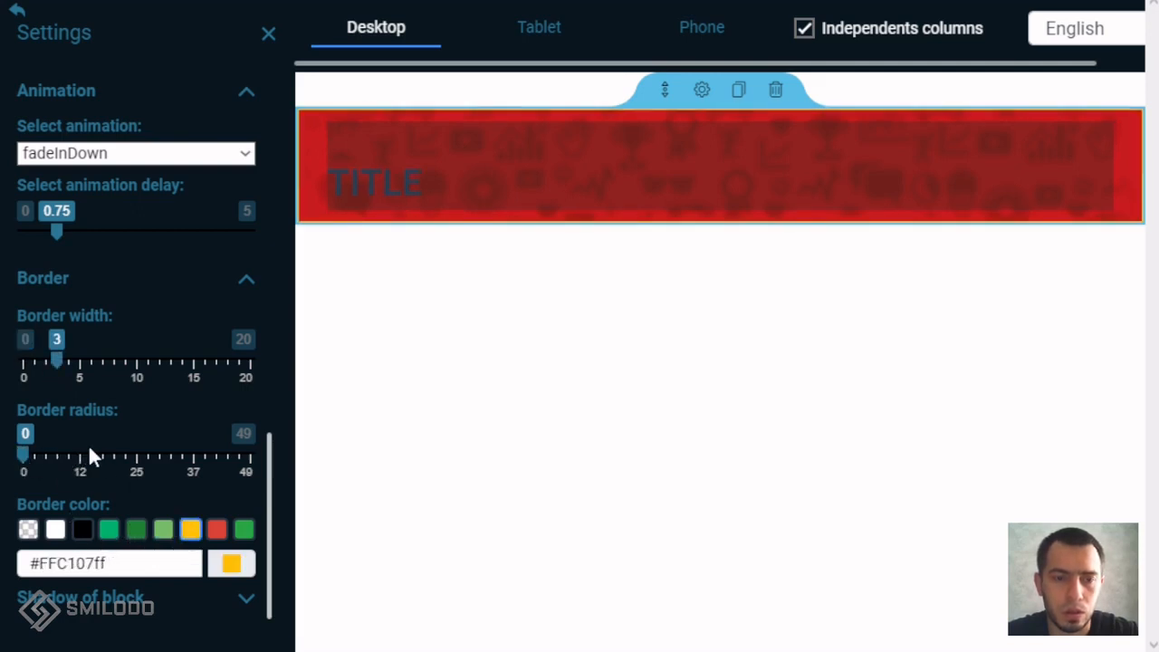
# Close the section's settings and preview the bordered section with the side panel collapsed, restoring the panel at the end
pyautogui.click(269, 37)
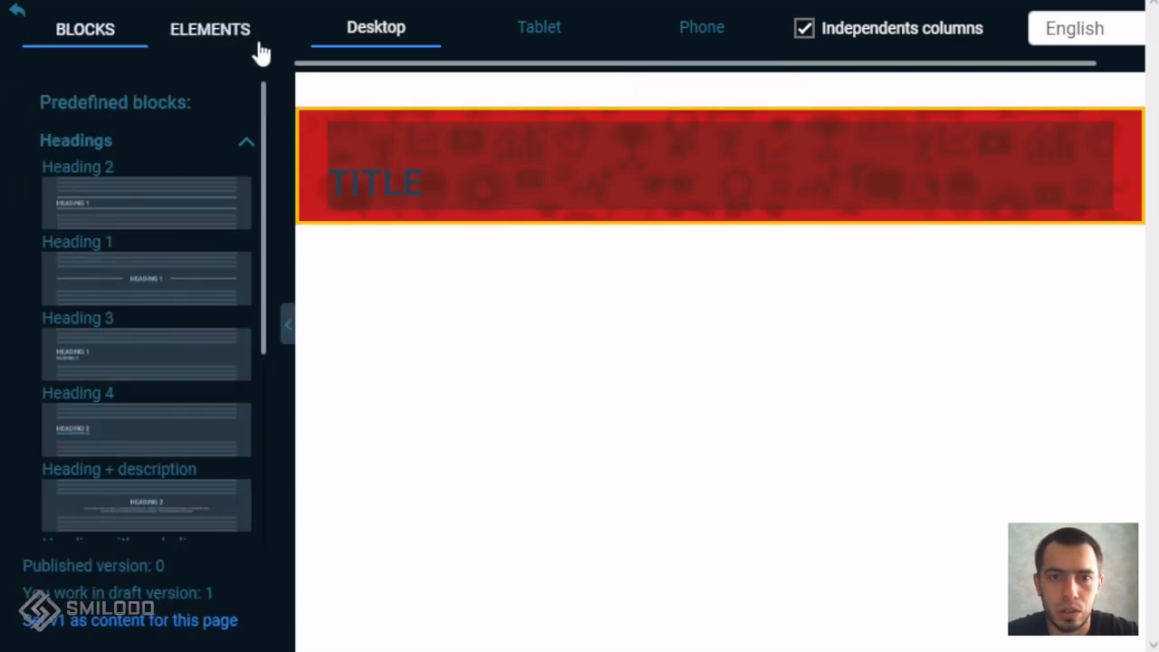
pyautogui.click(286, 324)
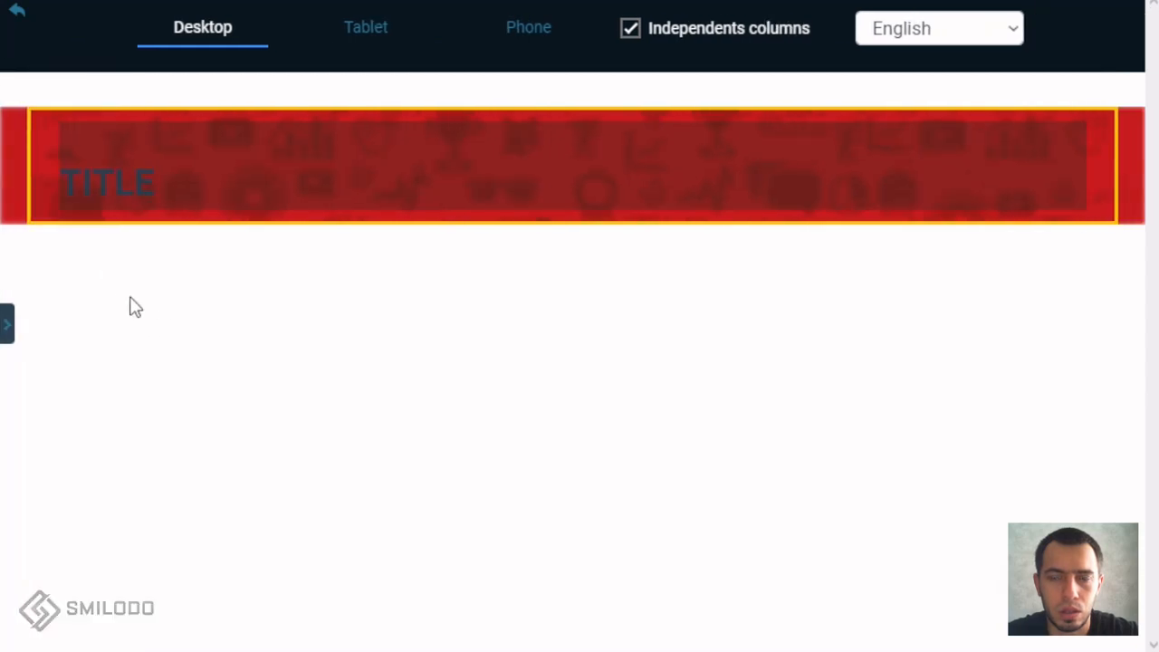
pyautogui.click(8, 331)
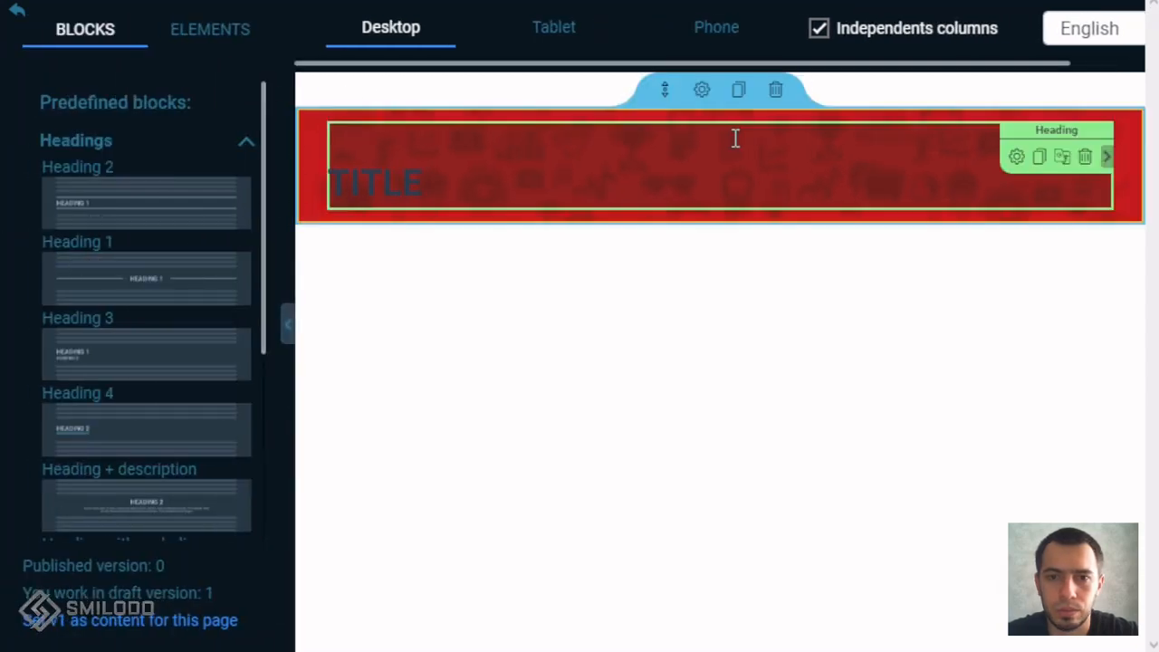
# Give the heading section an inside block shadow with horizontal position 5 and vertical position 5
pyautogui.click(701, 89)
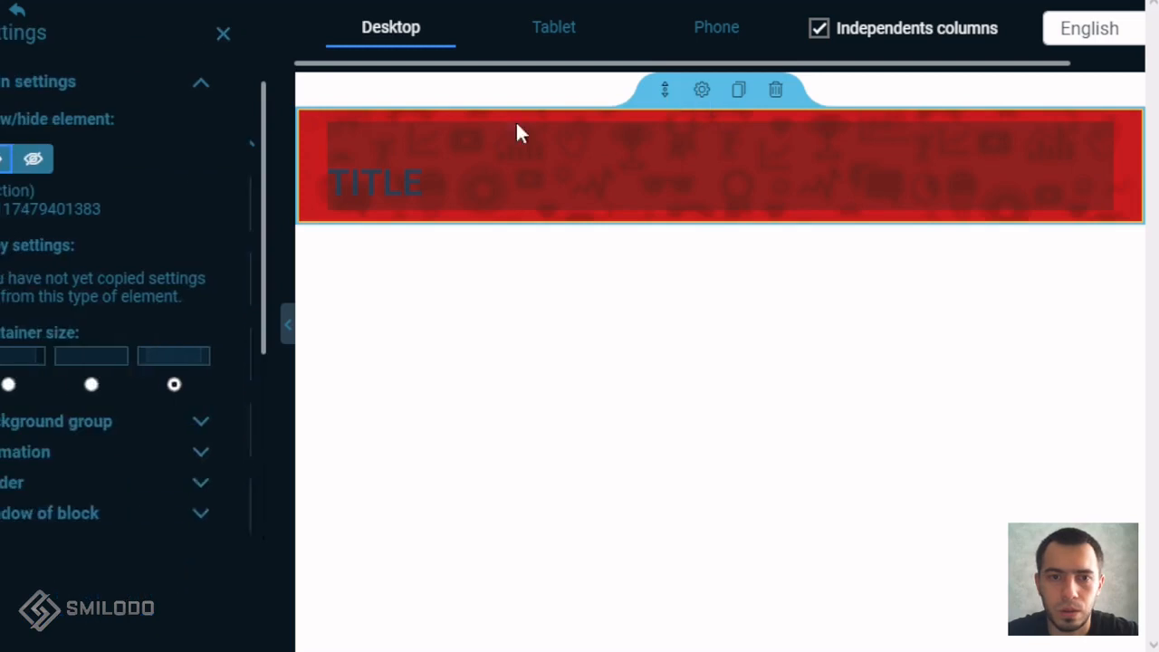
pyautogui.click(63, 518)
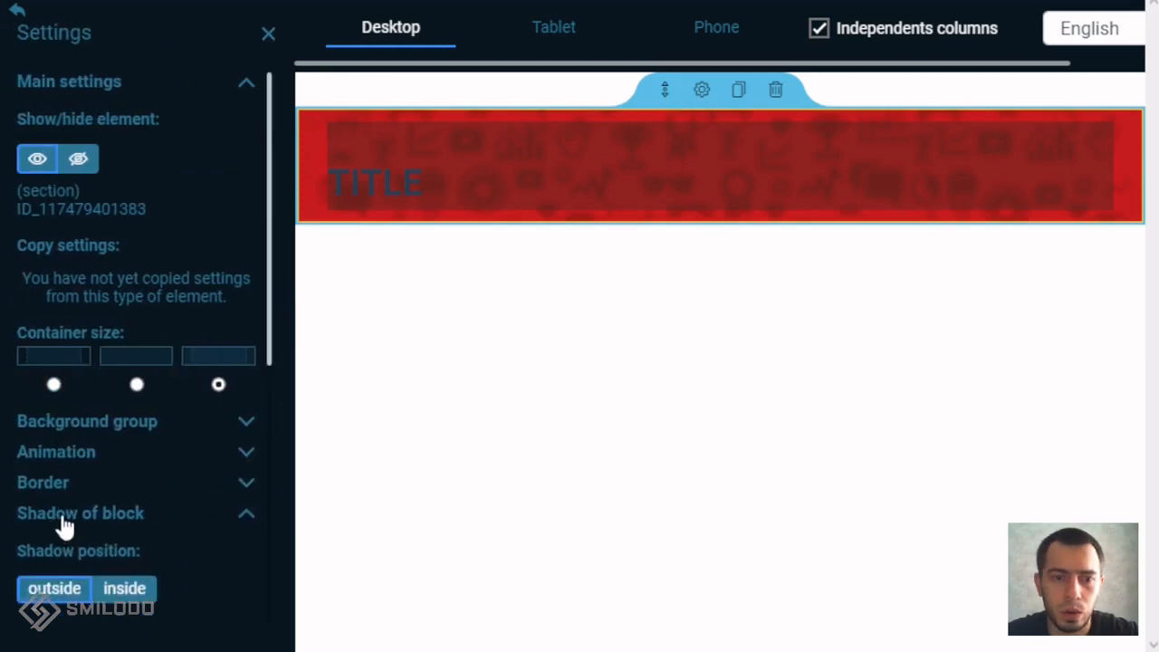
pyautogui.scroll(-3, 100, 466)
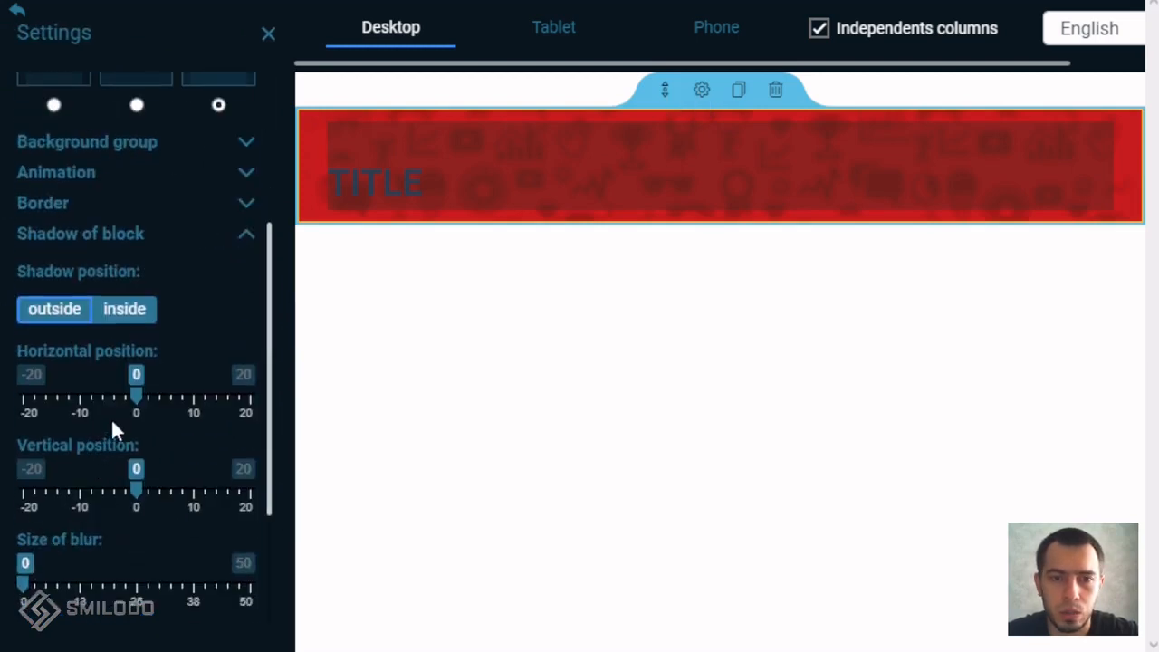
pyautogui.click(124, 312)
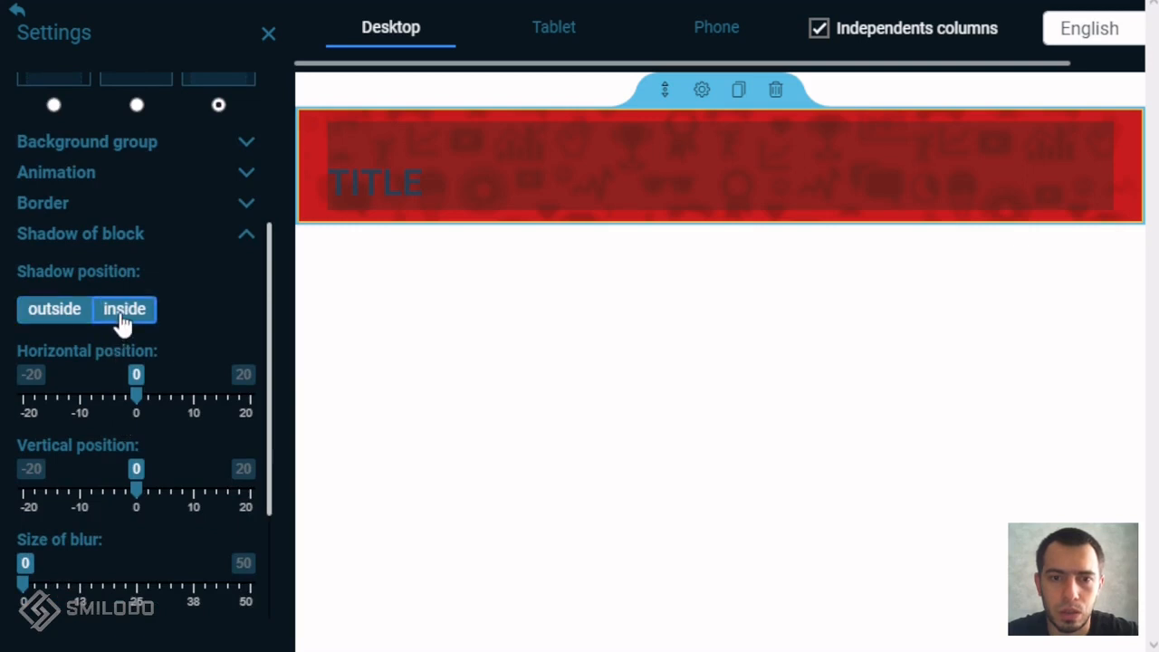
pyautogui.moveTo(142, 410); pyautogui.dragTo(169, 401)
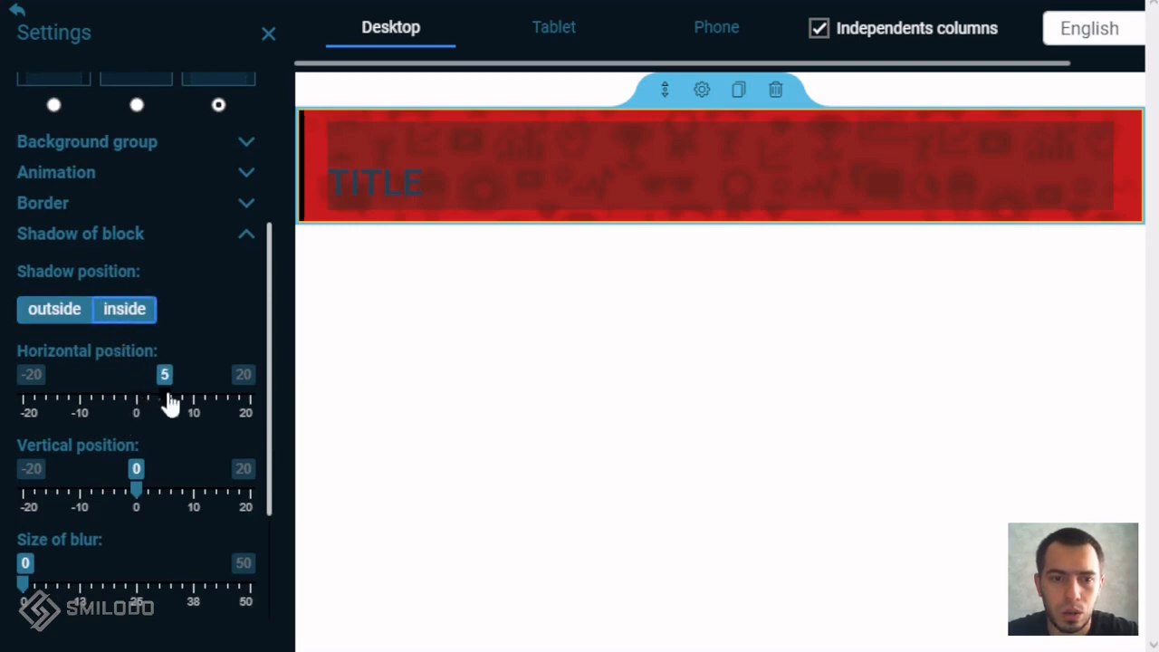
pyautogui.moveTo(136, 491); pyautogui.dragTo(165, 496)
# Set the section shadow's blur size to 6 and its shadow size to 3
pyautogui.scroll(-2, 40, 544)
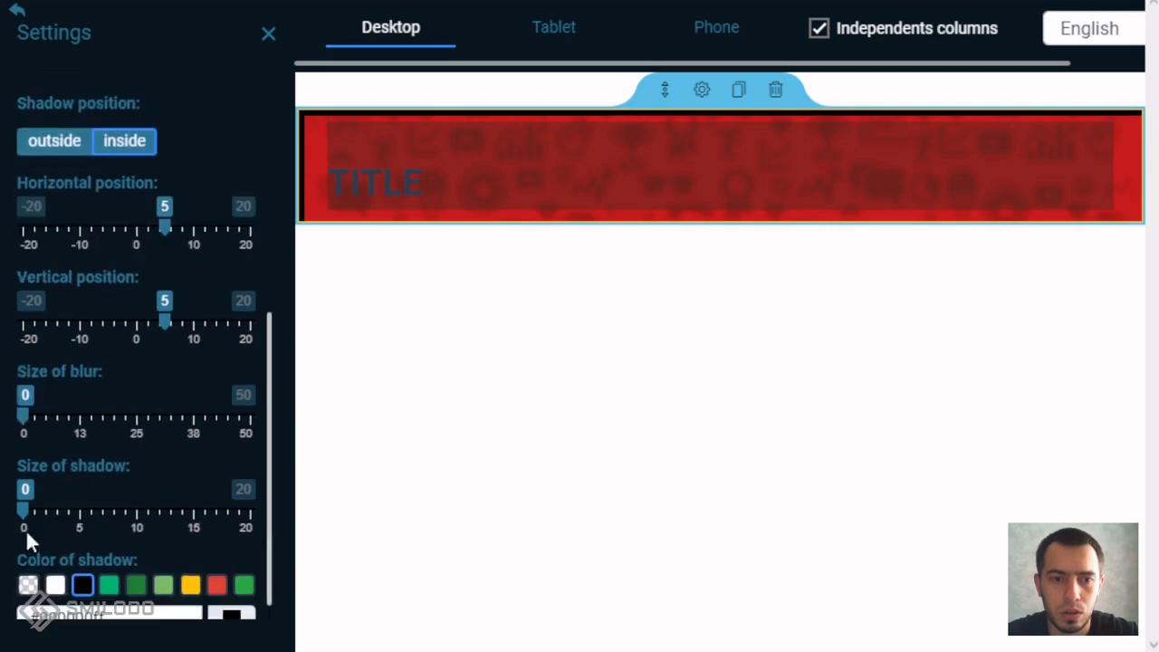
pyautogui.moveTo(27, 429); pyautogui.dragTo(57, 427)
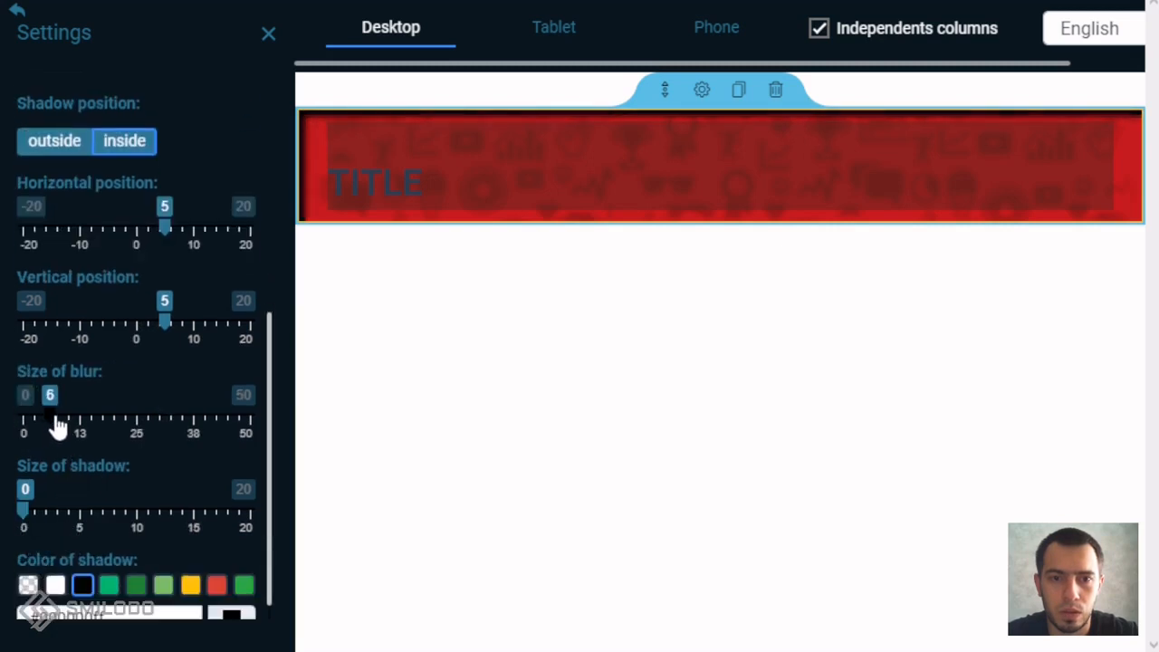
pyautogui.moveTo(25, 523); pyautogui.dragTo(58, 516)
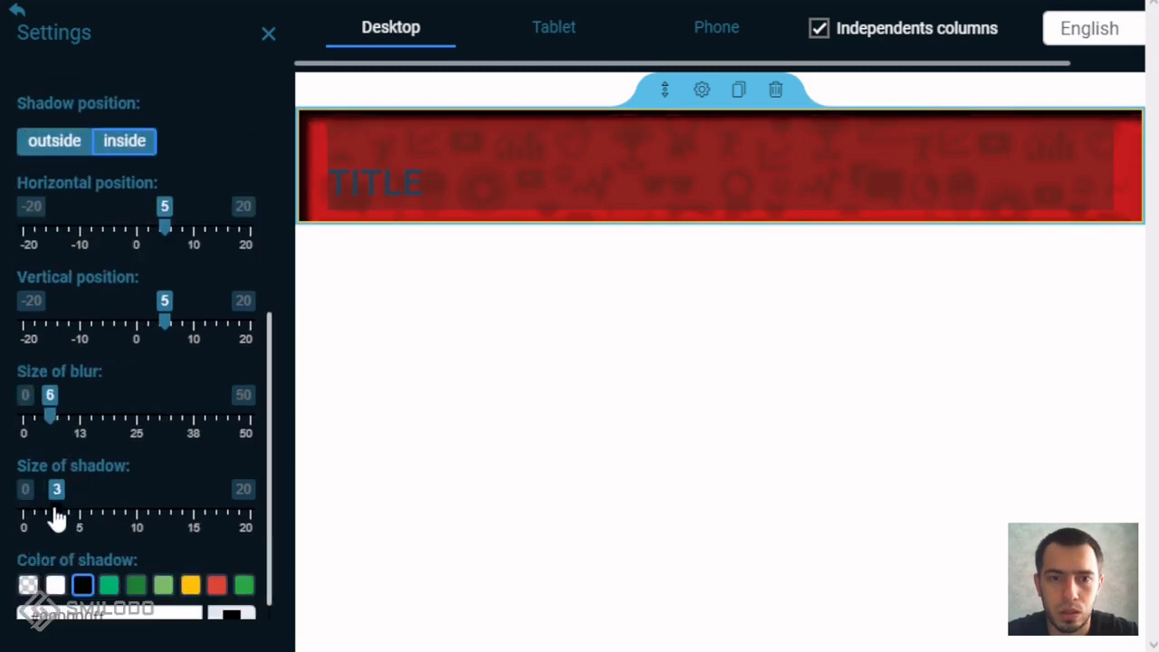
# Make the section's black shadow semi-transparent at rgba(0, 0, 0, 0.55) and close the section's settings
pyautogui.scroll(-1, 100, 495)
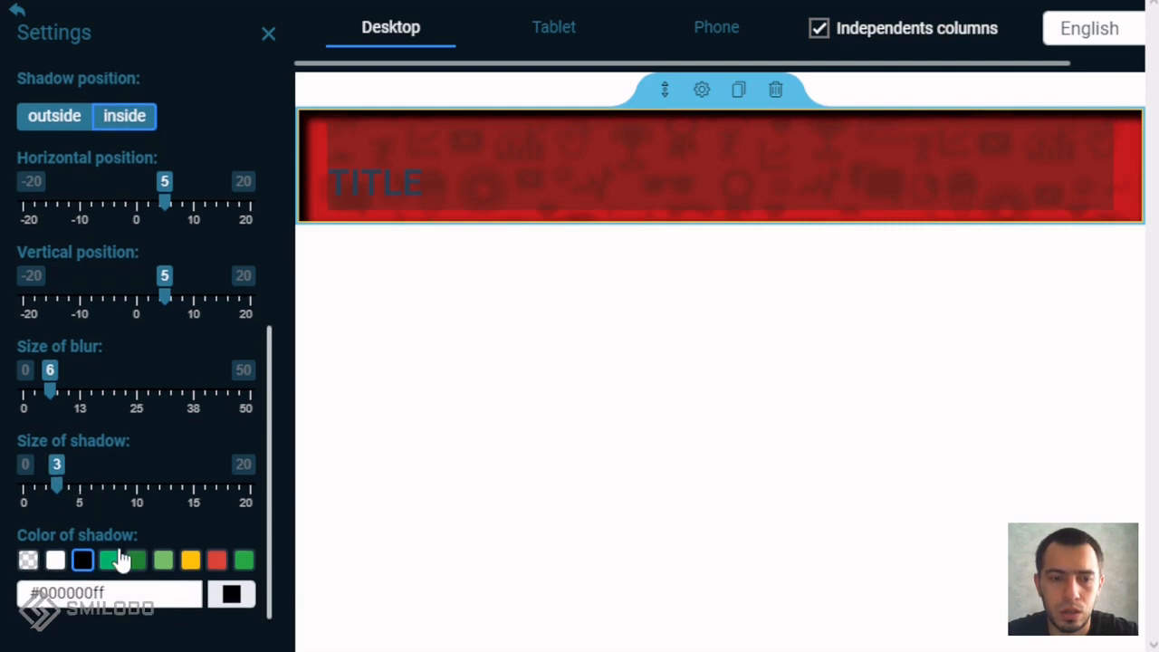
pyautogui.click(232, 605)
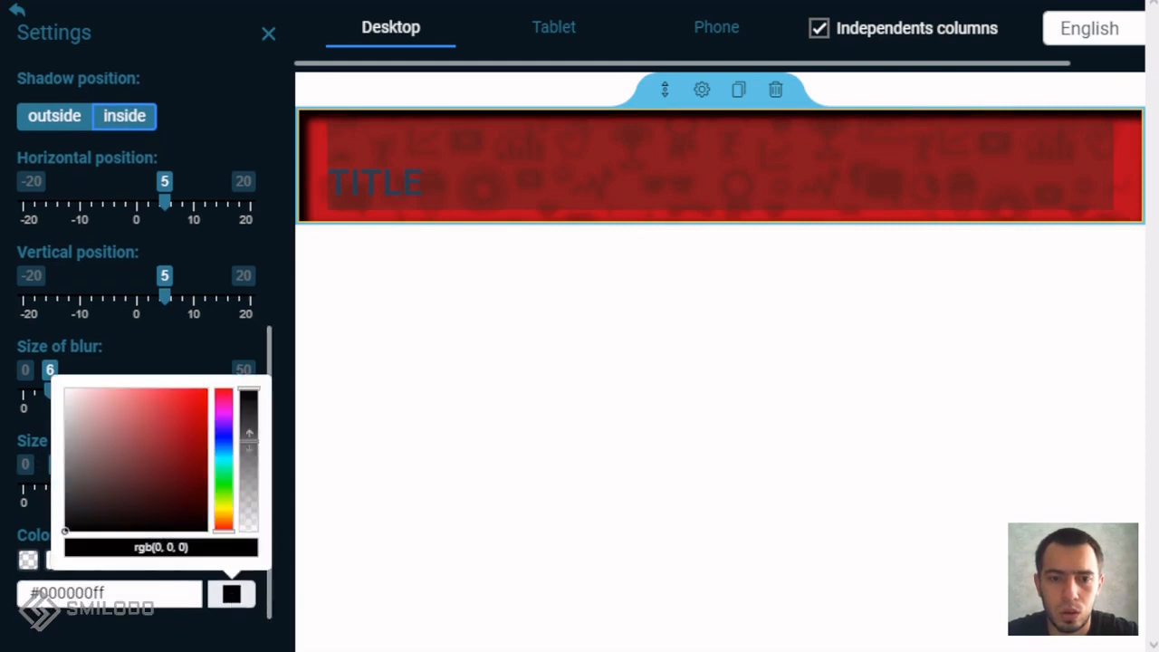
pyautogui.moveTo(249, 440); pyautogui.dragTo(249, 454)
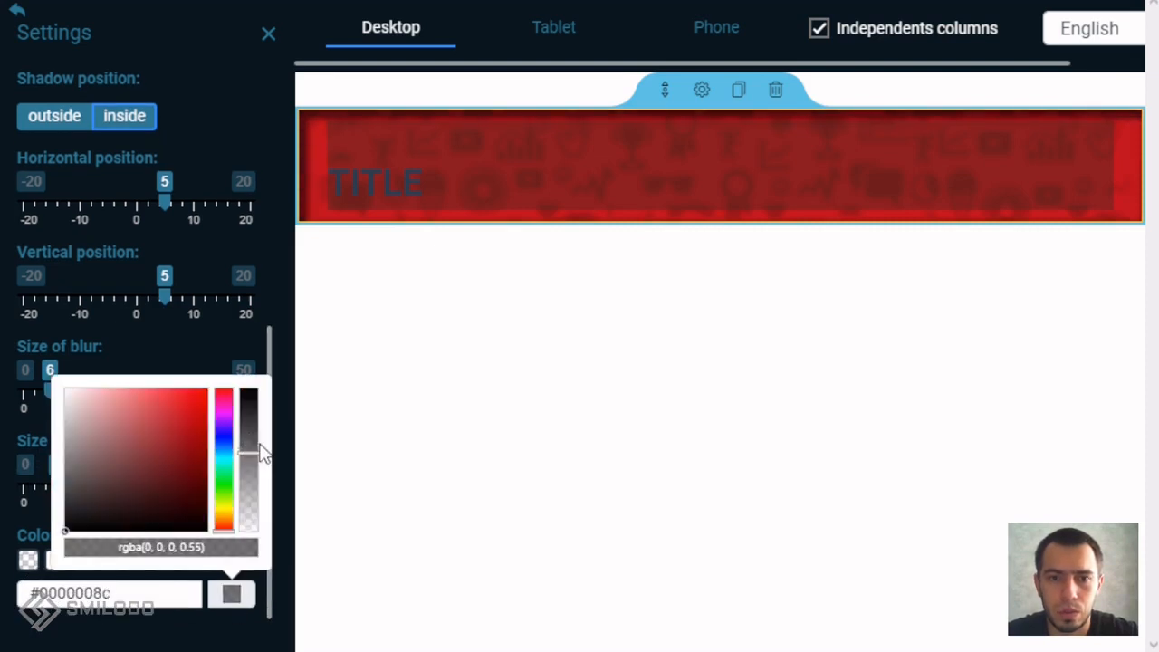
pyautogui.click(270, 37)
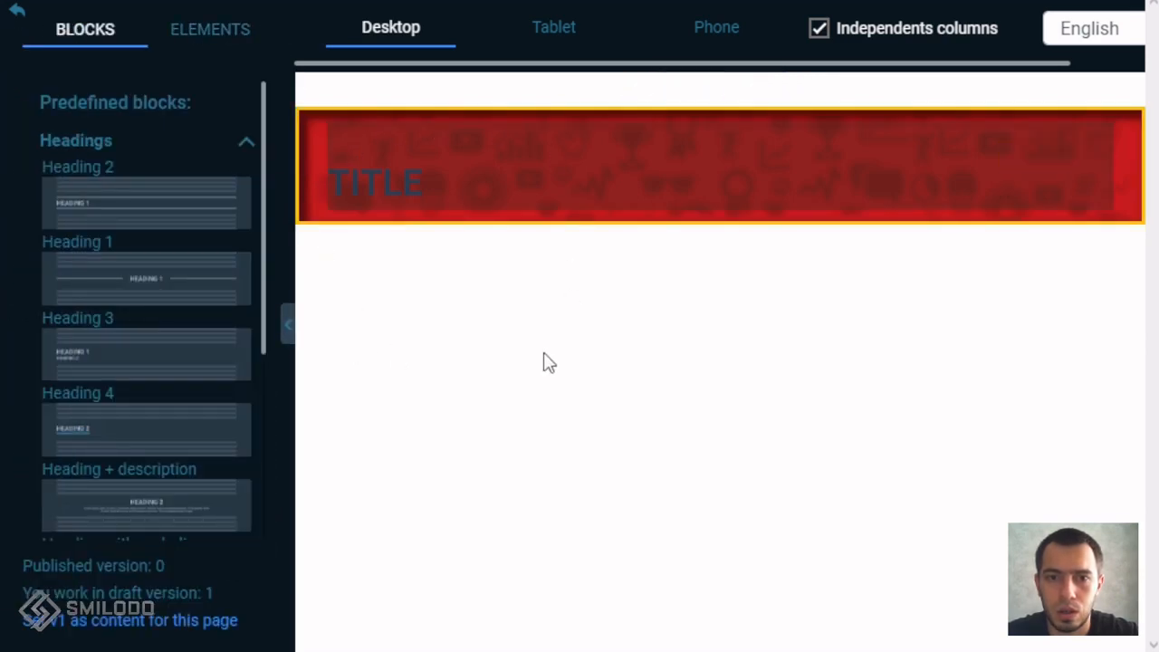
pyautogui.moveTo(318, 148)
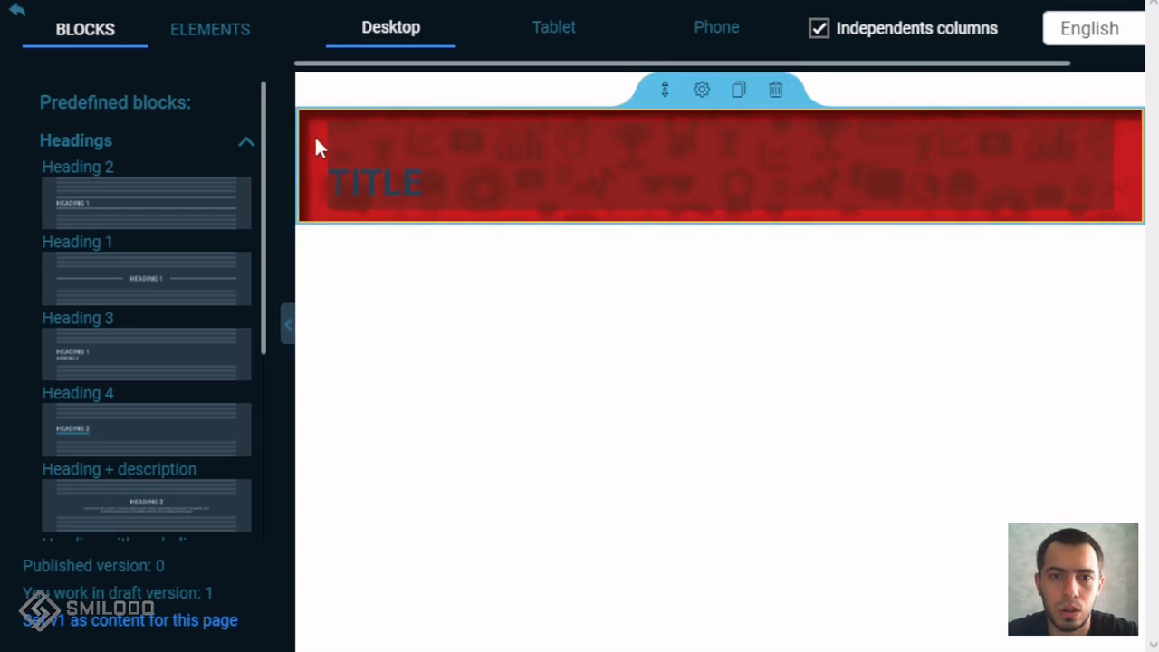